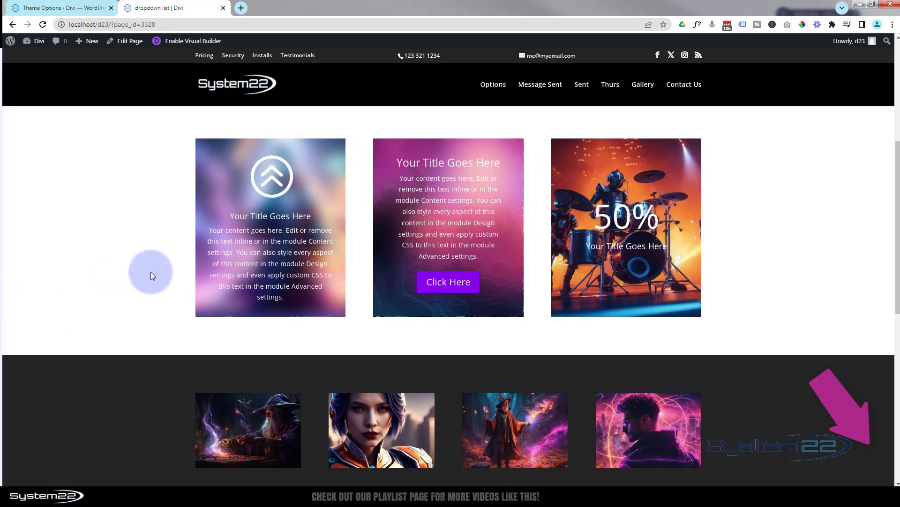
Step: Enable the visual builder for the page and insert a single-column row beneath the three content cards
mouse_move(238, 257)
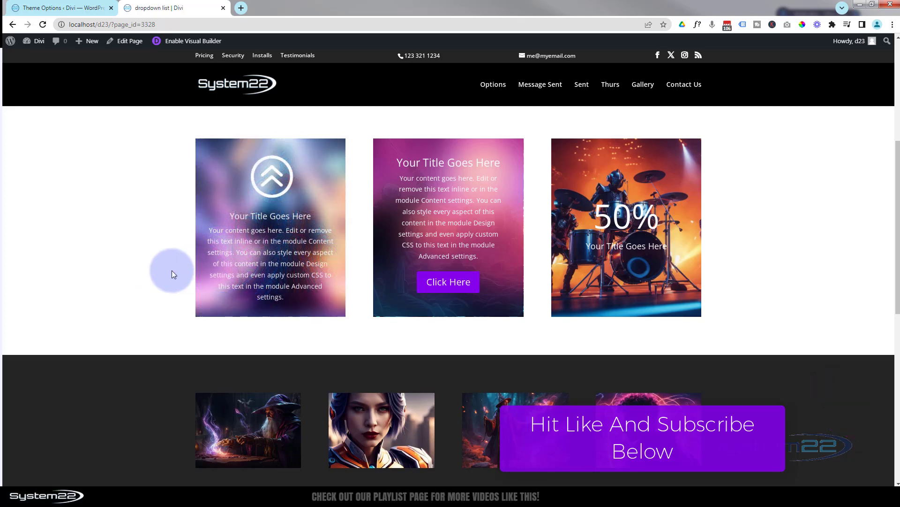
click(179, 41)
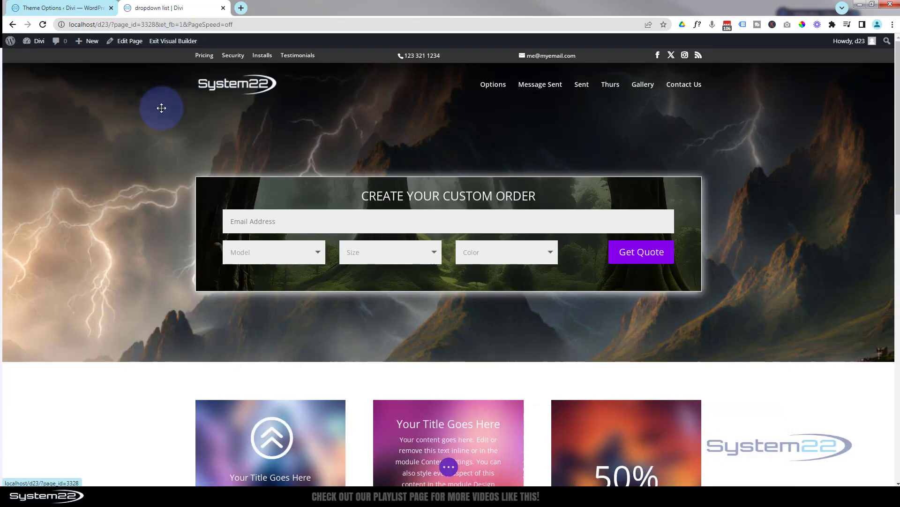
scroll(162, 109, down, 1)
scroll(161, 108, down, 6)
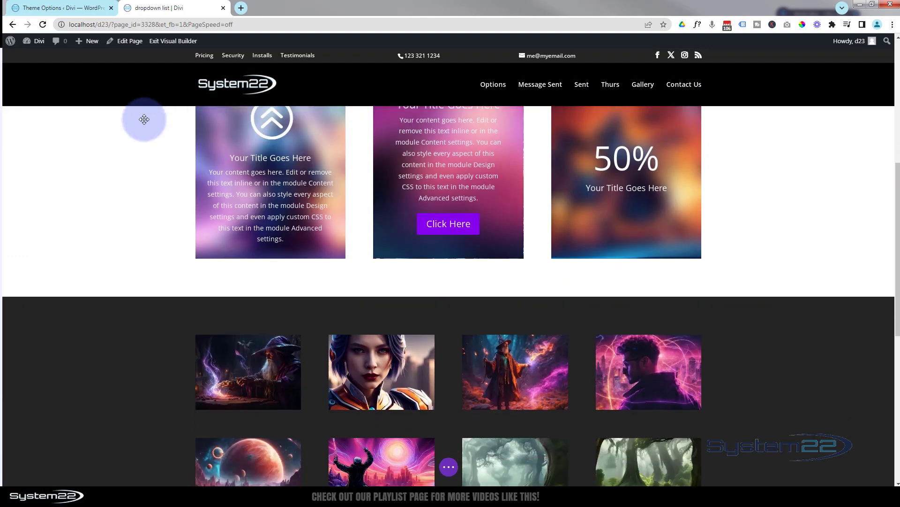
mouse_move(416, 259)
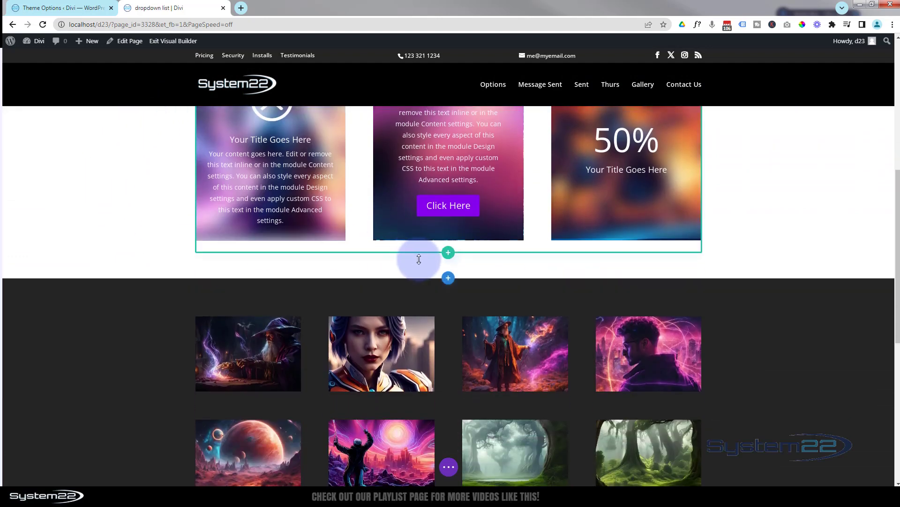
click(448, 253)
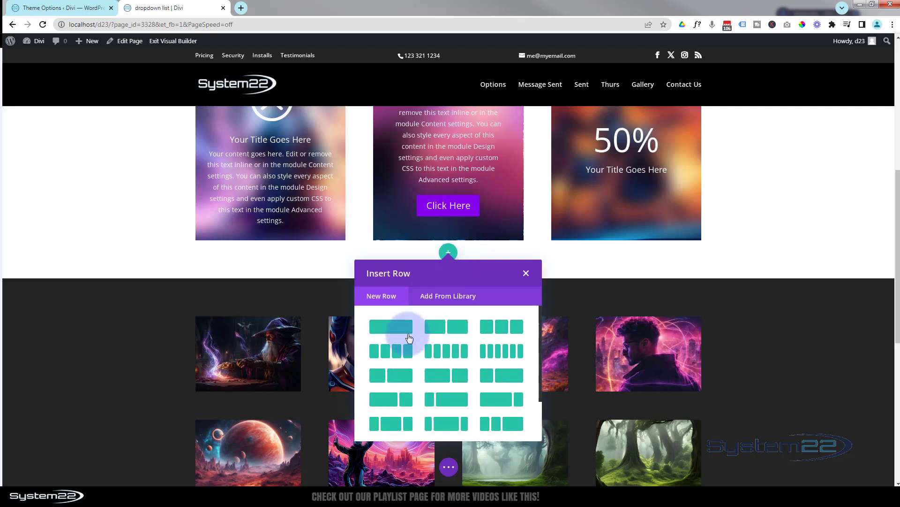
click(409, 338)
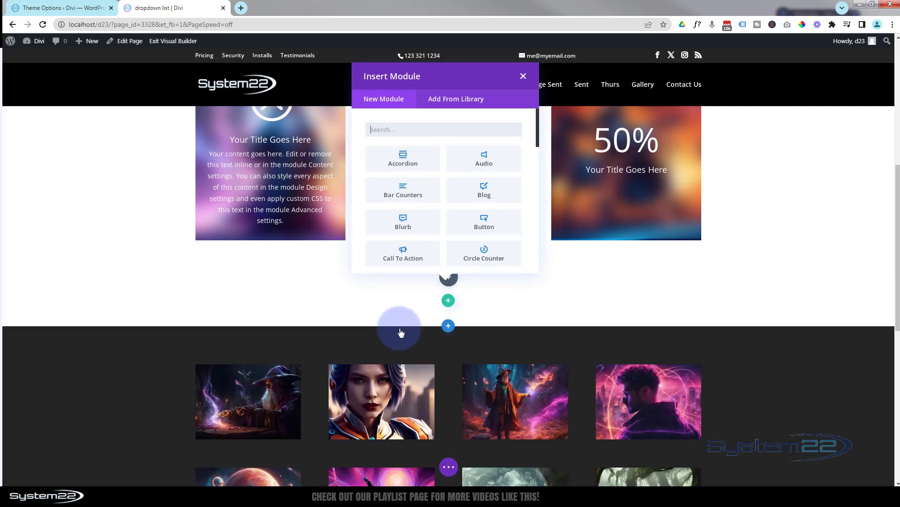
Step: Add a Blurb module to the new row and give it the circled double up-arrow icon instead of an image
click(403, 229)
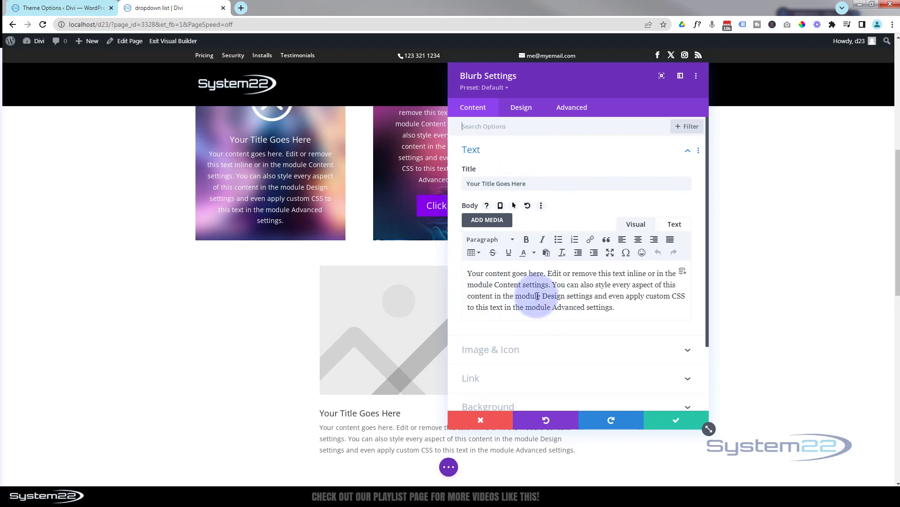
scroll(539, 287, down, 2)
click(544, 278)
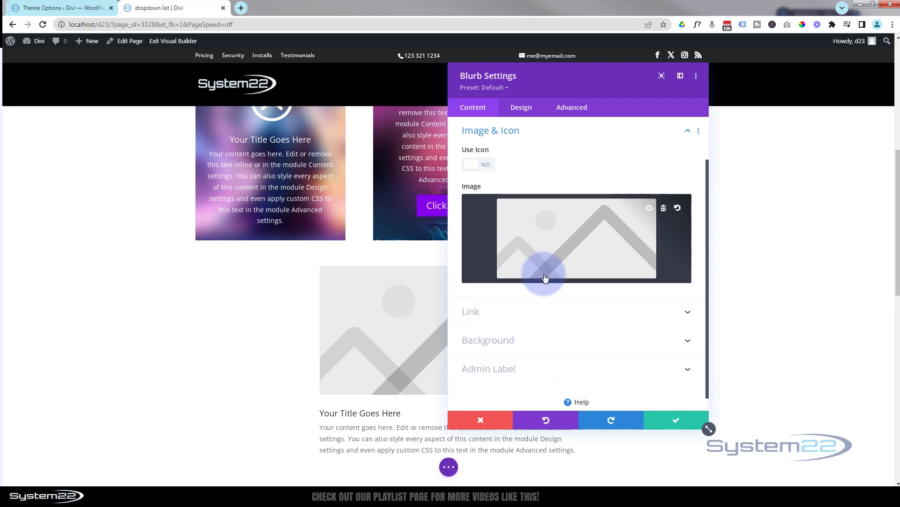
click(484, 167)
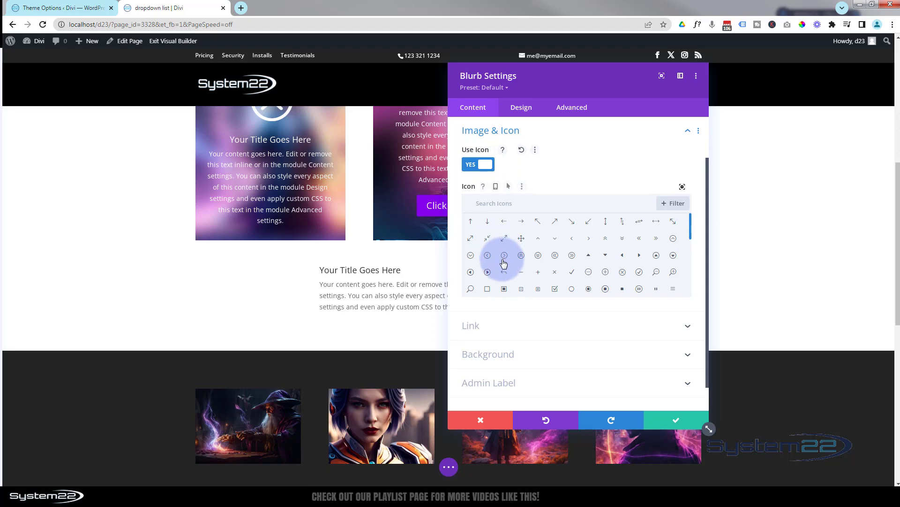
click(521, 255)
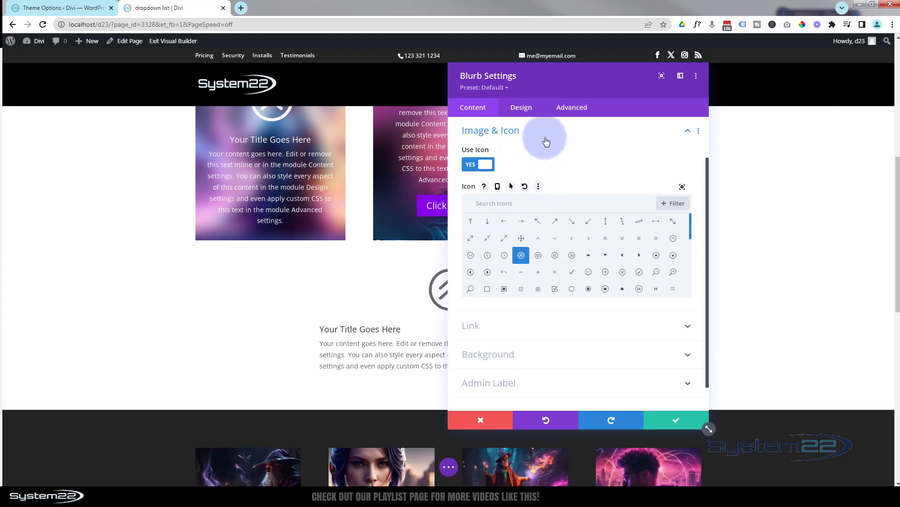
Step: Move the blurb settings window clear of the module and center the blurb's text
drag(574, 78, 745, 75)
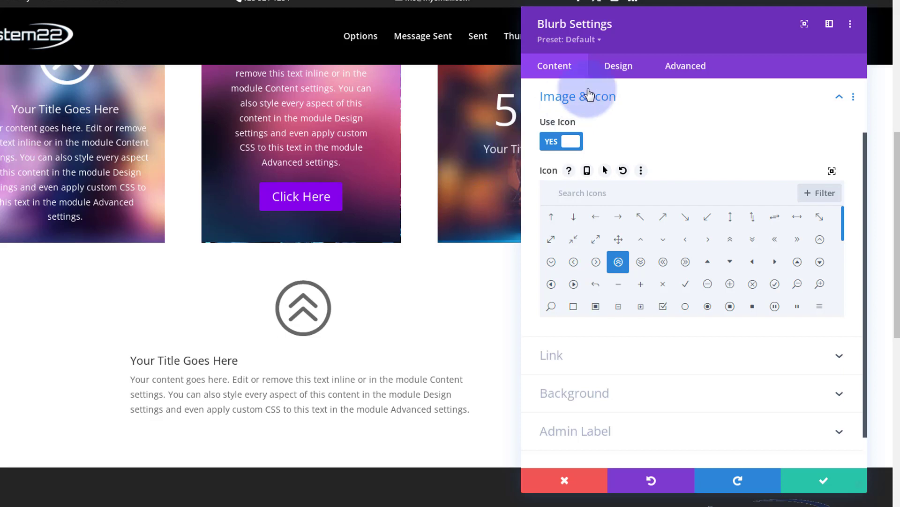
click(620, 66)
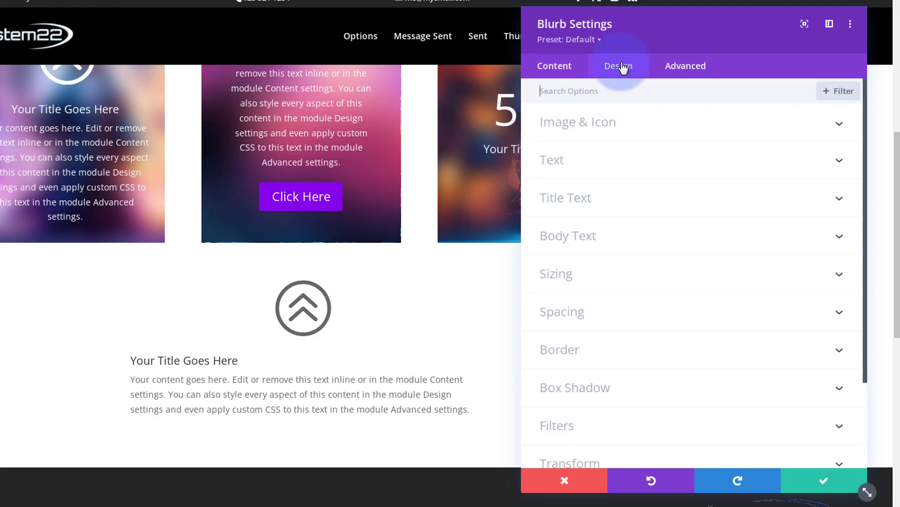
click(640, 163)
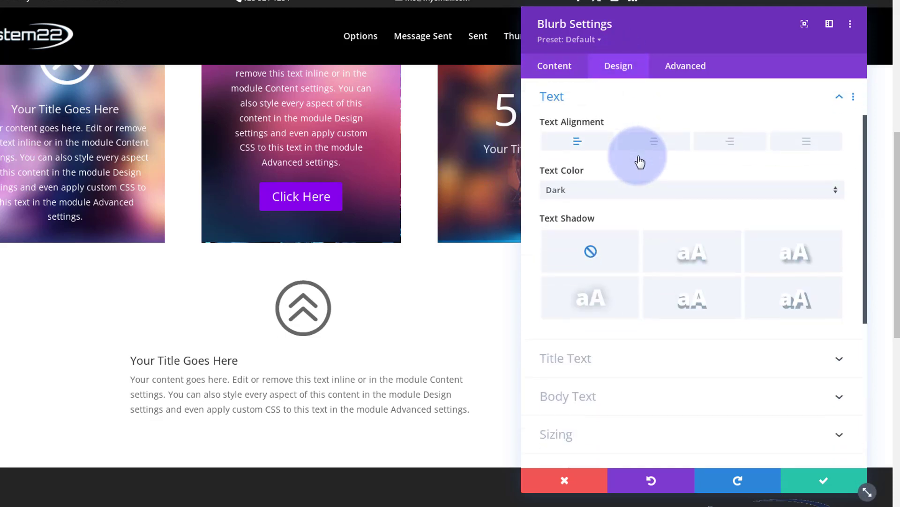
click(658, 142)
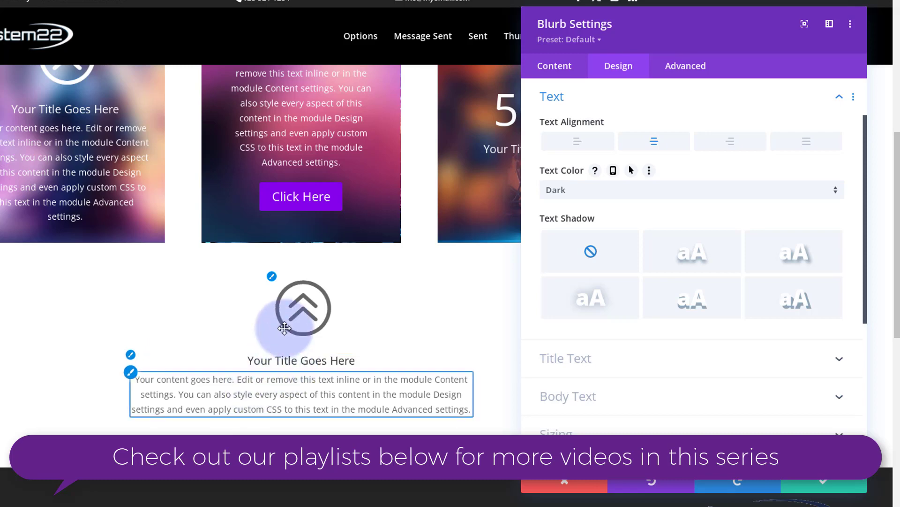
Step: Style the blurb title as Semi Bold, all uppercase, with a text size of 32px
click(131, 355)
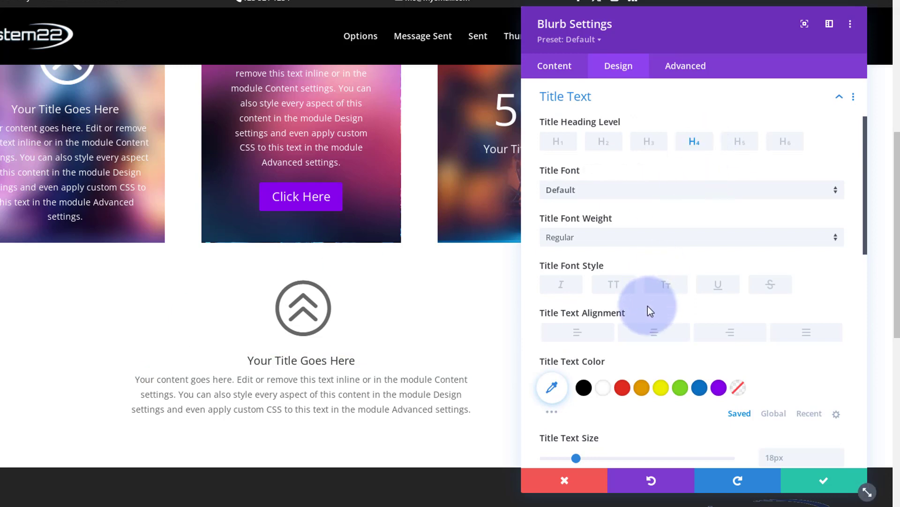
click(623, 241)
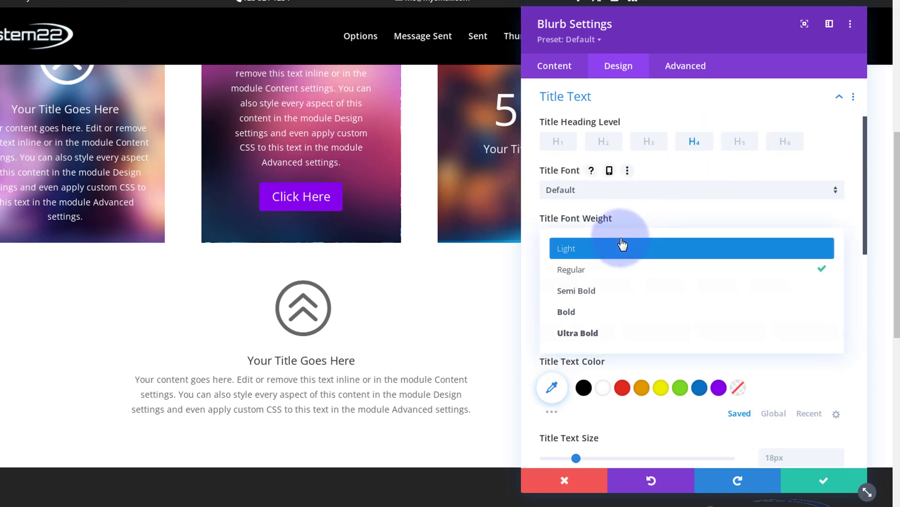
click(622, 293)
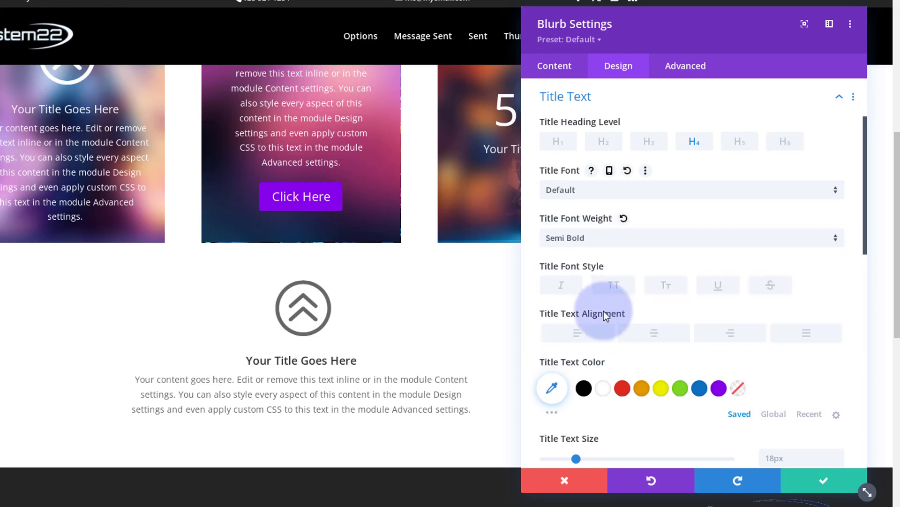
click(615, 287)
scroll(619, 290, down, 3)
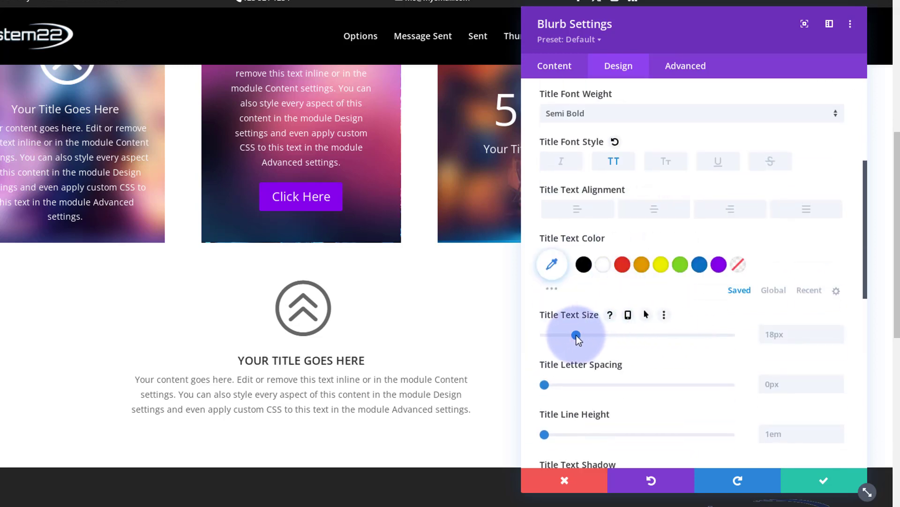
drag(575, 334, 603, 331)
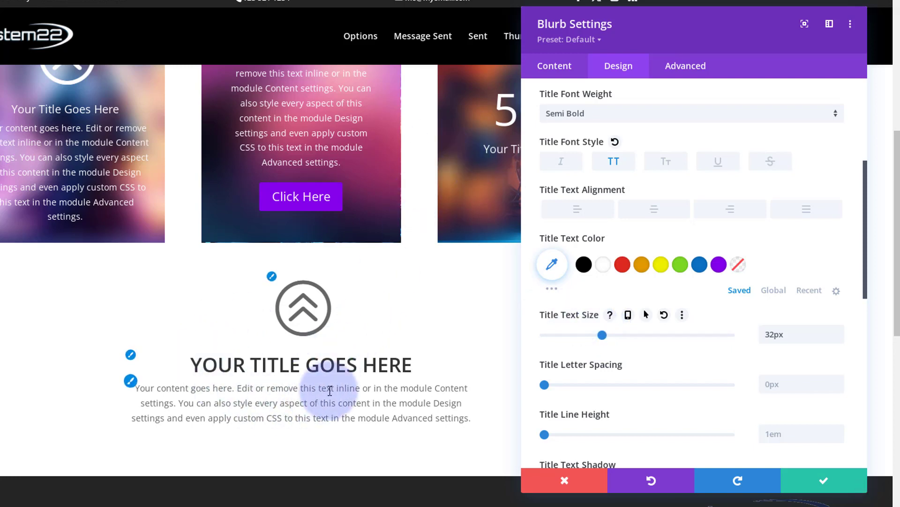
Step: Review the blurb's link URL and link target options, leaving them as they are, and save the blurb settings
click(555, 70)
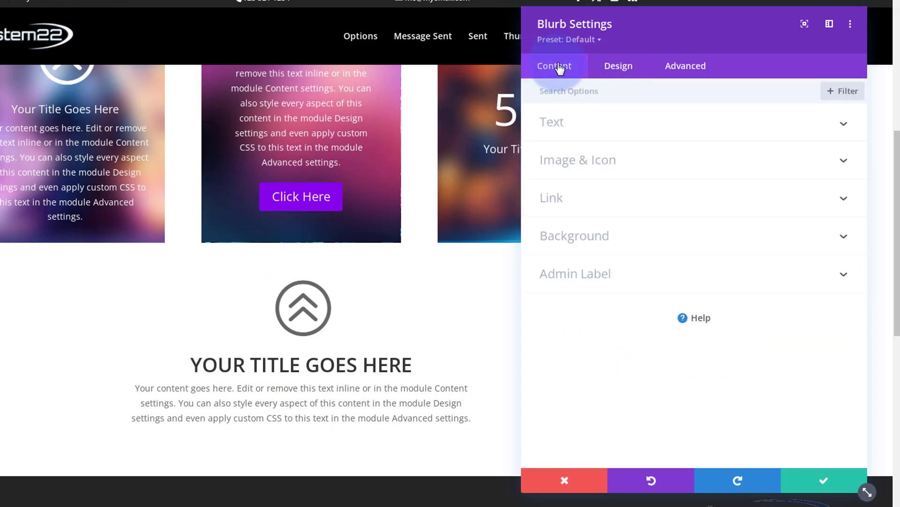
click(577, 204)
click(589, 209)
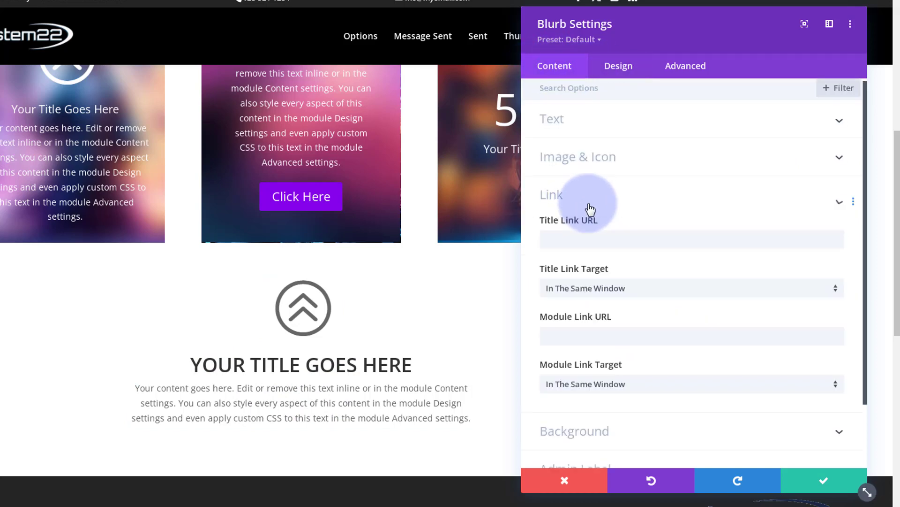
click(566, 161)
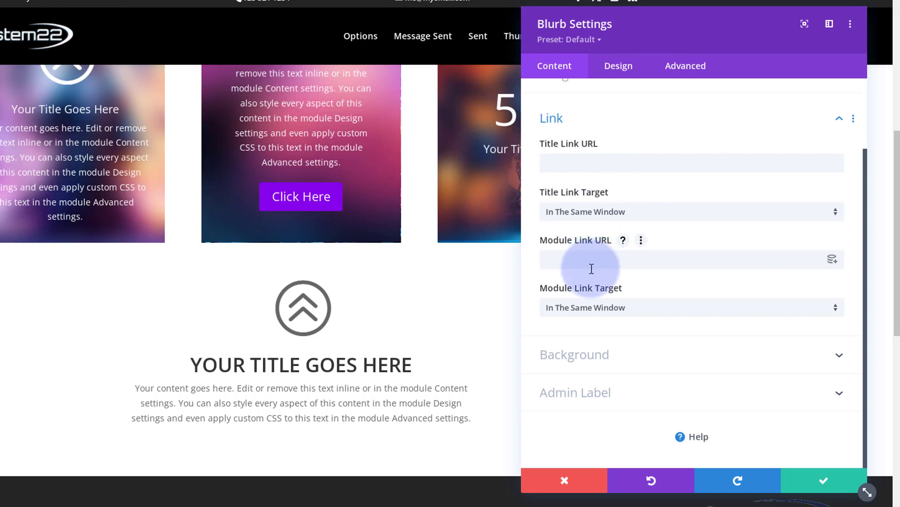
click(577, 310)
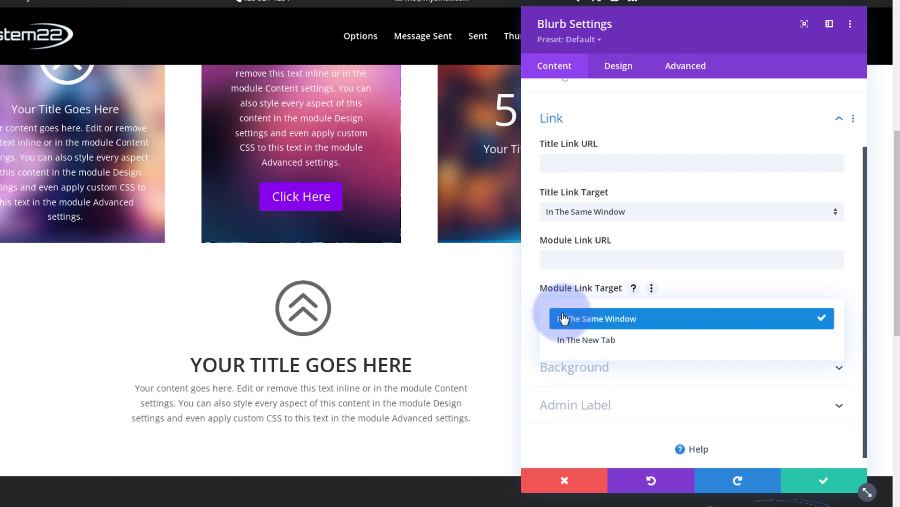
click(531, 319)
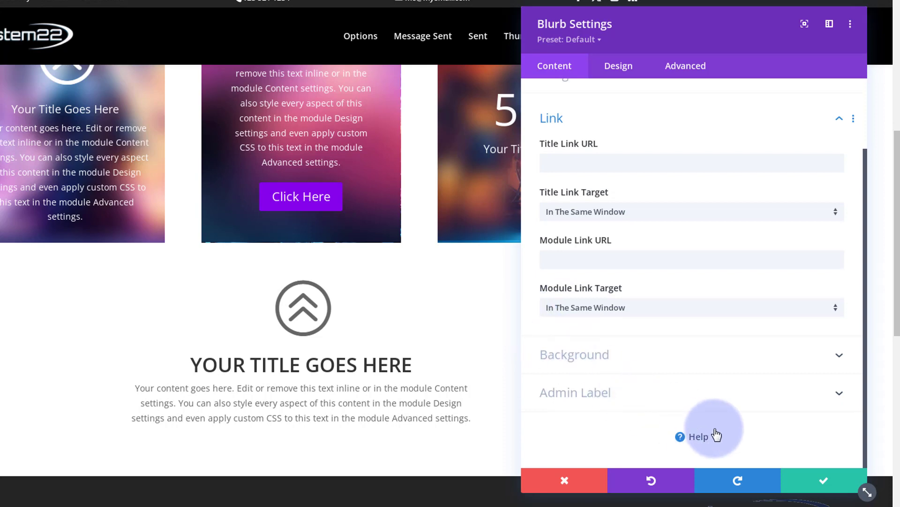
click(835, 483)
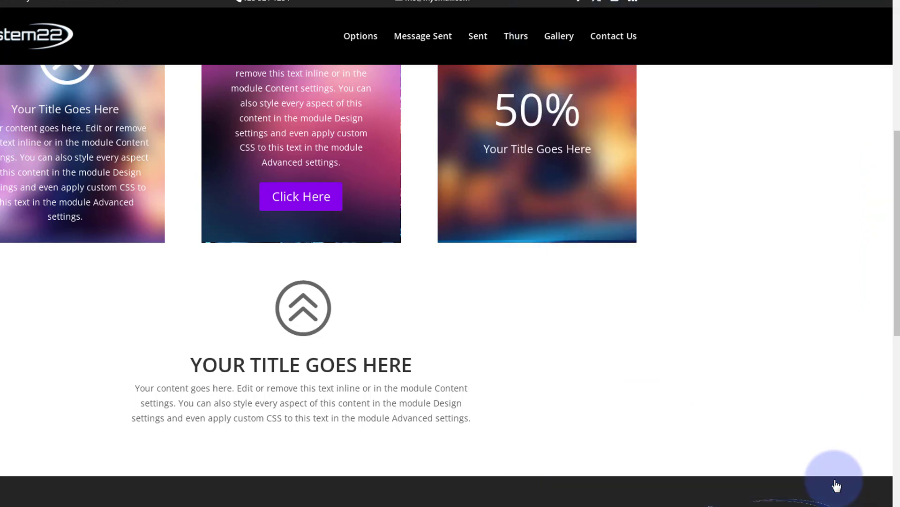
Step: Set the wizard picture from the media library as the background image of the blurb row's column and save the column settings
mouse_move(582, 404)
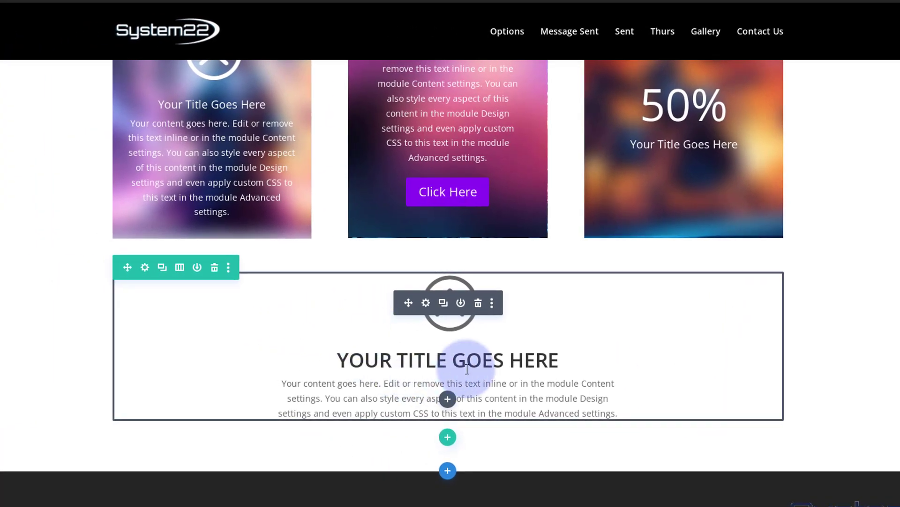
click(145, 268)
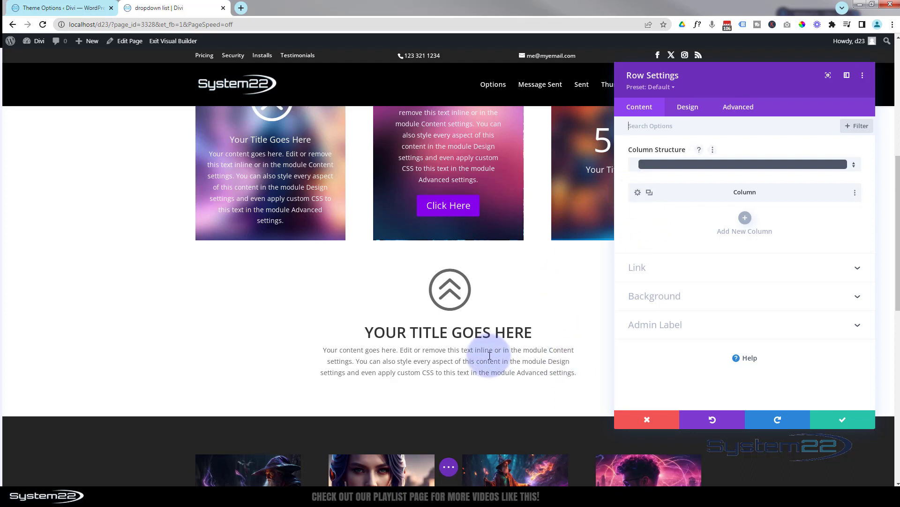
click(638, 193)
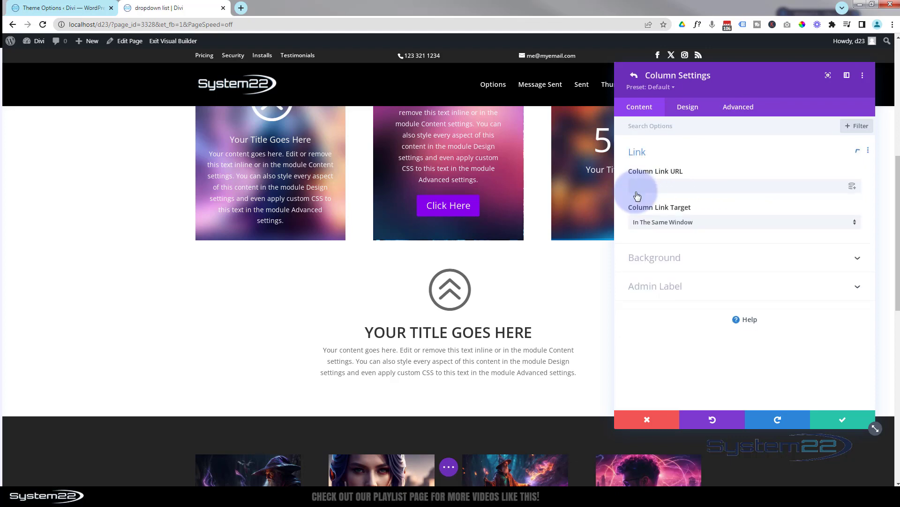
click(718, 261)
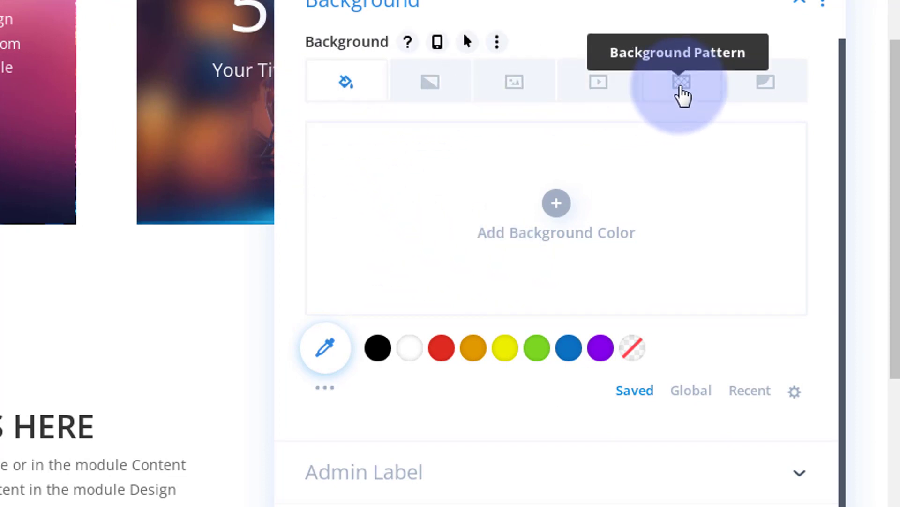
click(527, 86)
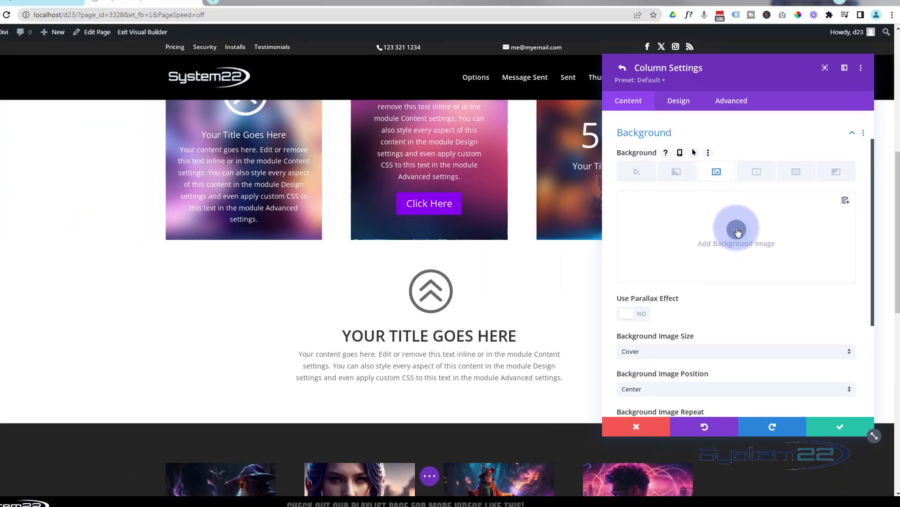
click(557, 202)
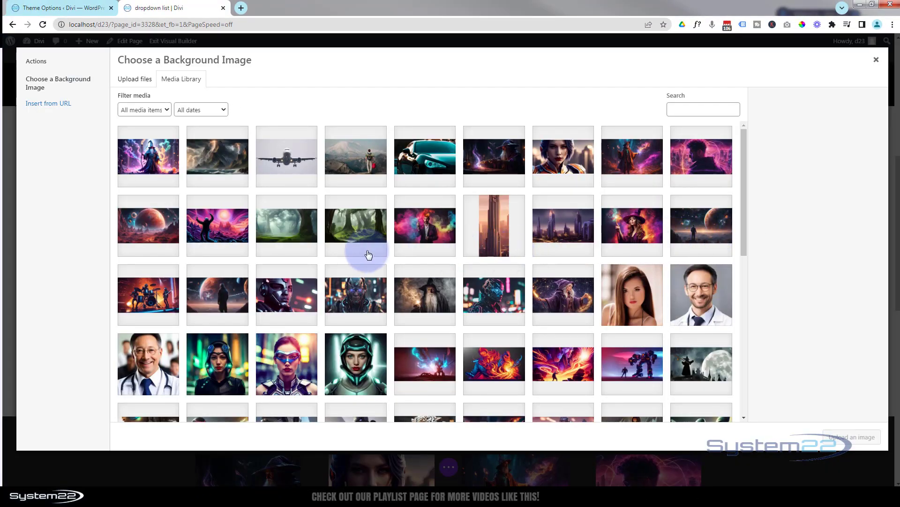
click(159, 162)
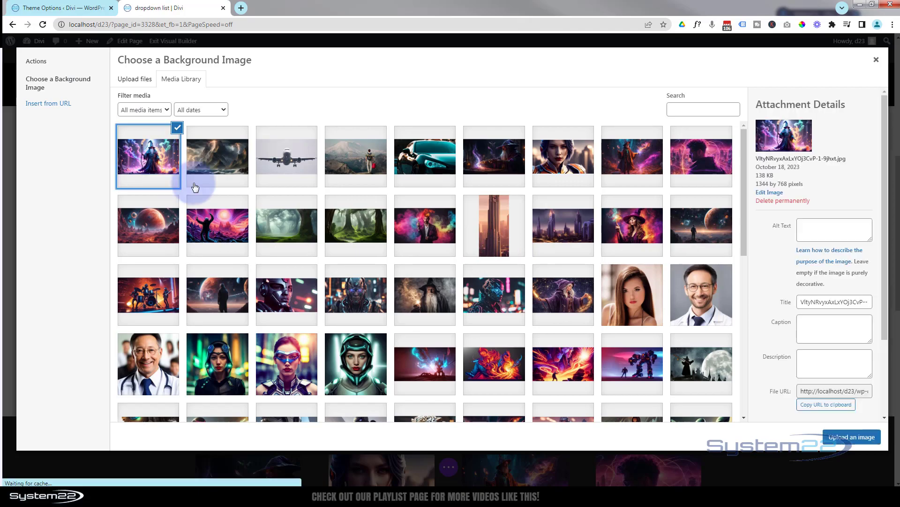
click(846, 427)
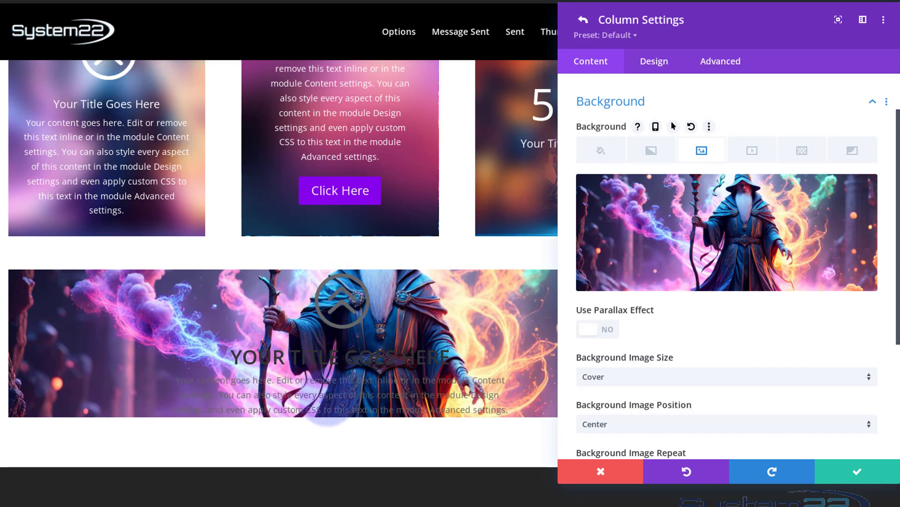
click(862, 474)
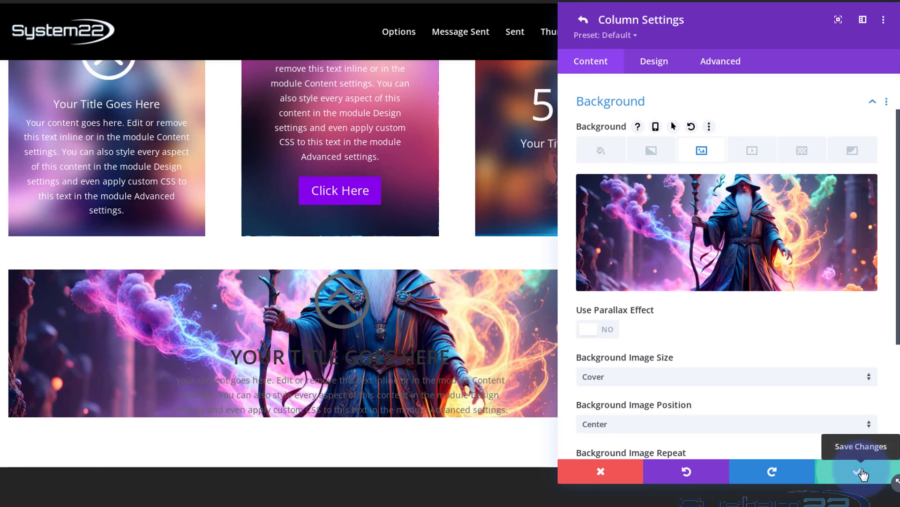
click(862, 475)
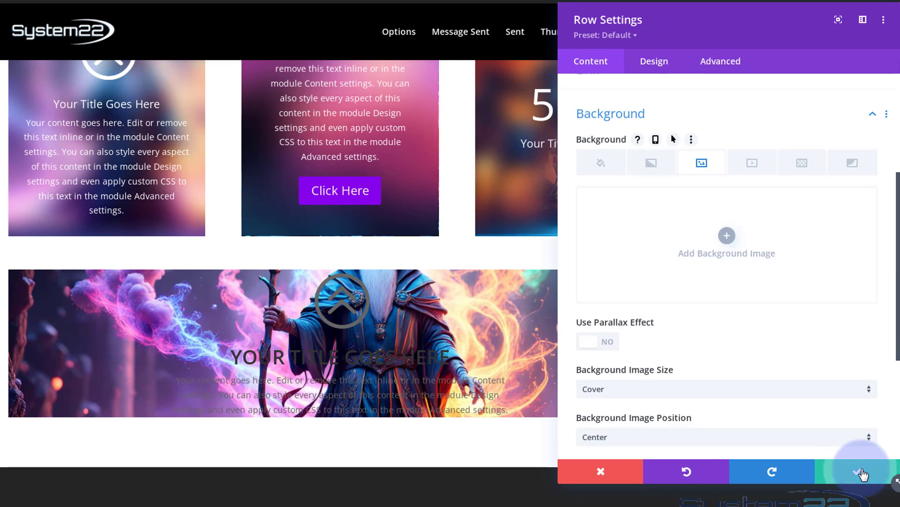
Step: Give the wizard blurb linked top and bottom padding of 150px
mouse_move(284, 340)
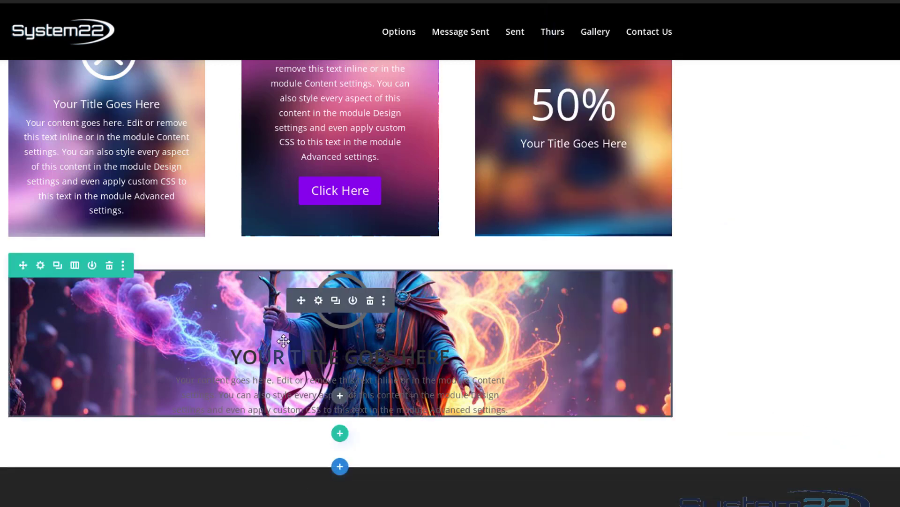
click(319, 300)
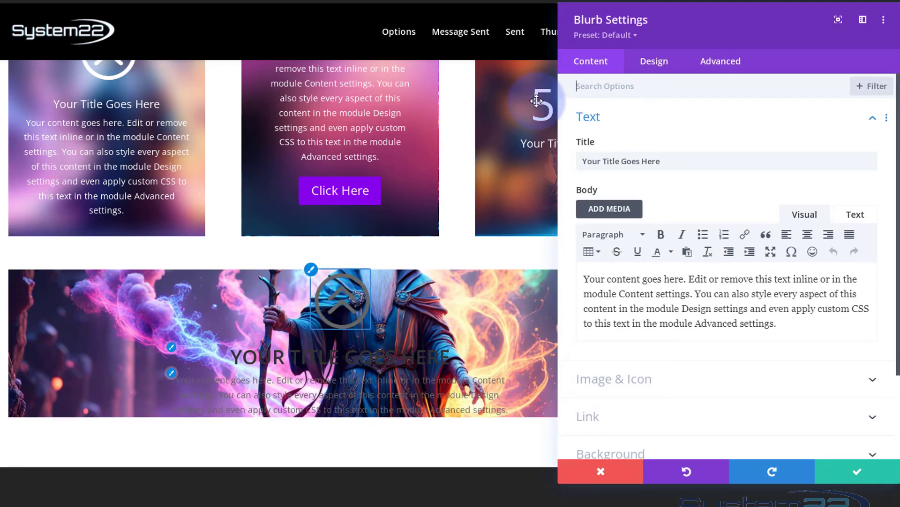
click(646, 69)
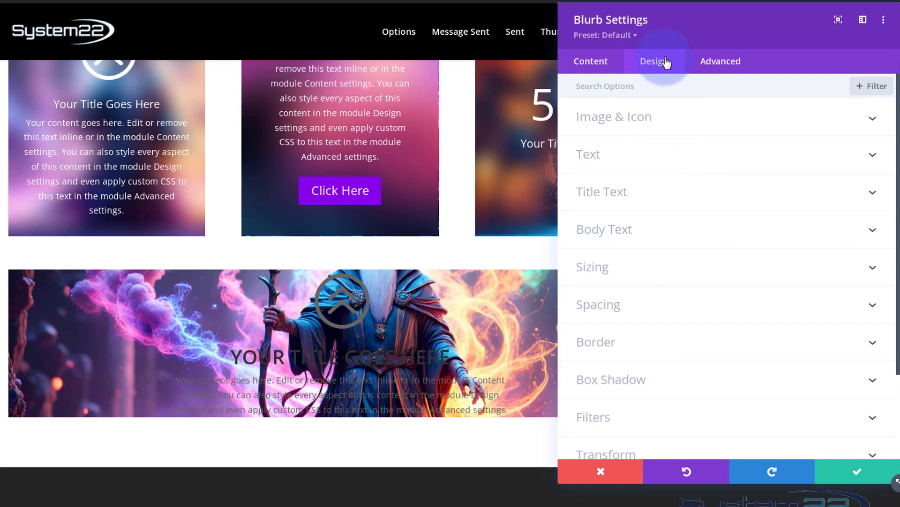
click(691, 311)
click(599, 194)
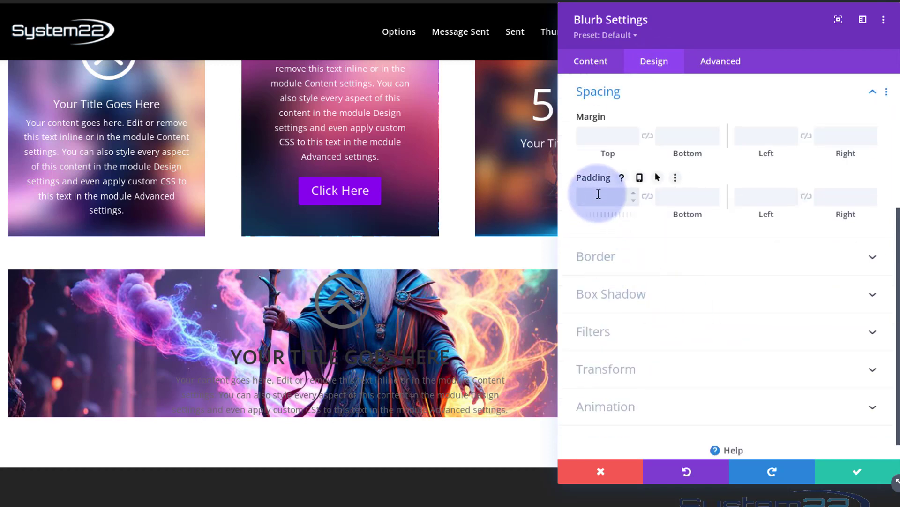
text(150px)
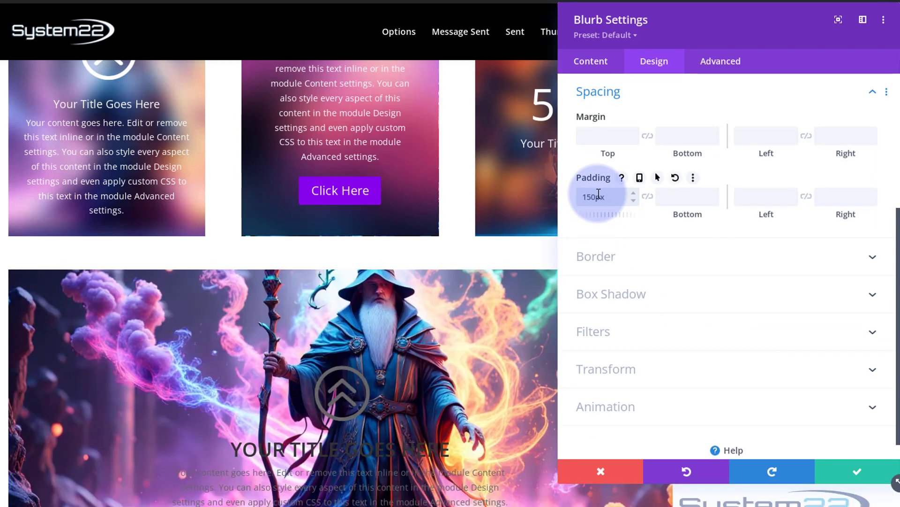
click(647, 198)
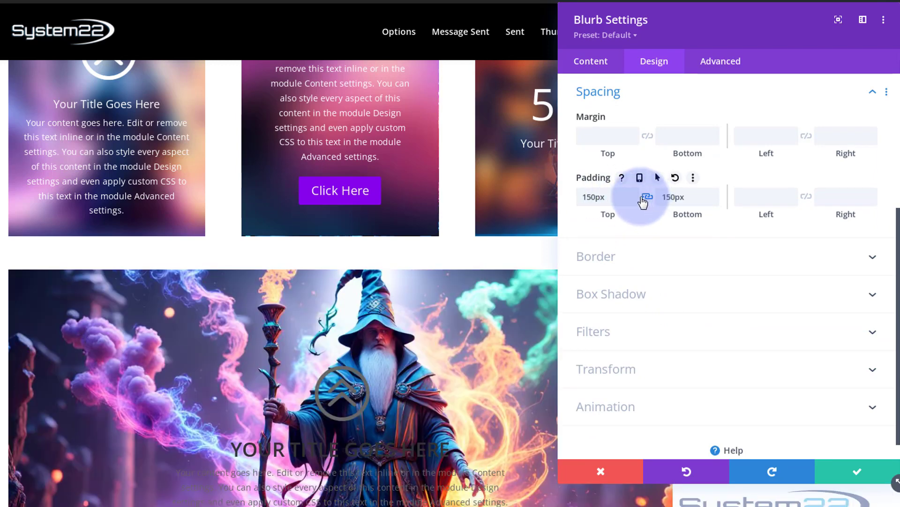
scroll(338, 282, down, 4)
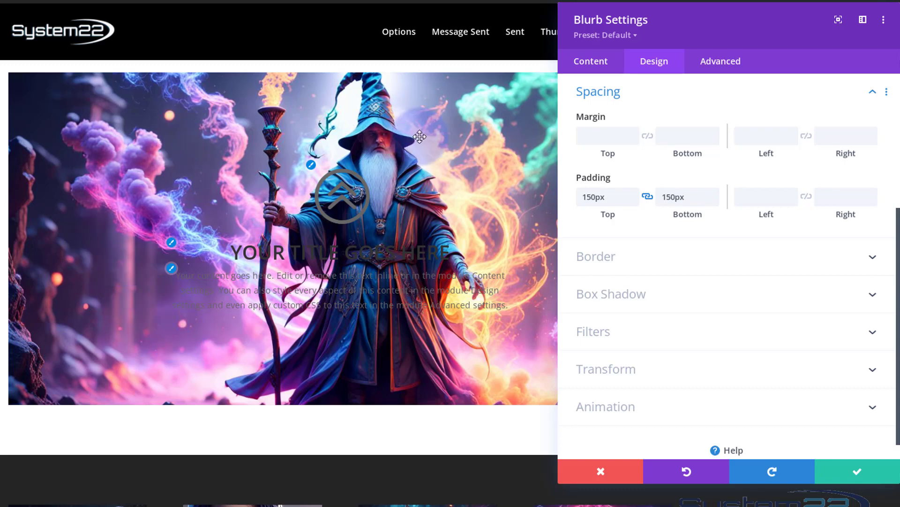
Step: Change the blurb's text color to Light
mouse_move(660, 111)
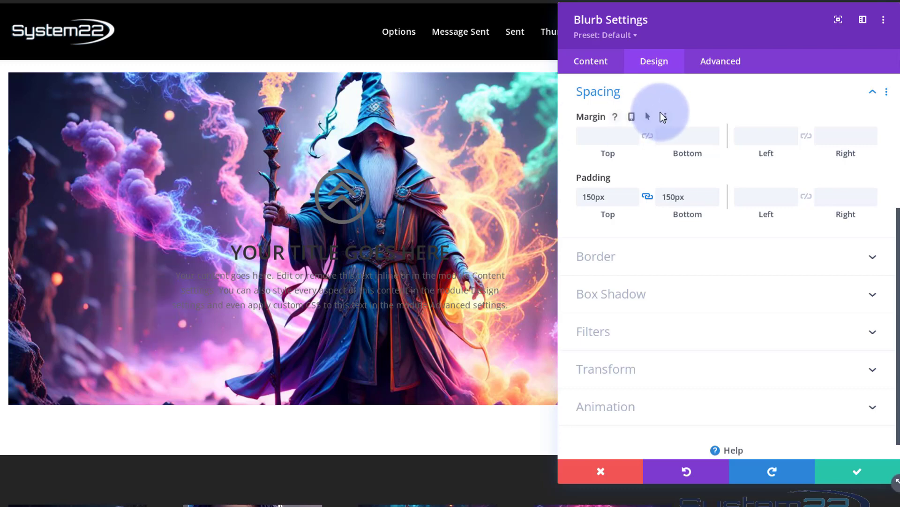
scroll(689, 186, up, 4)
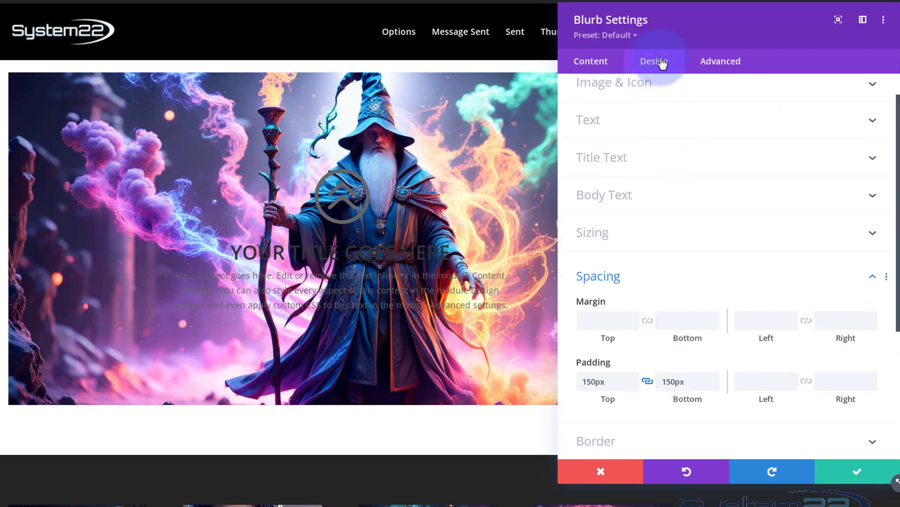
click(675, 120)
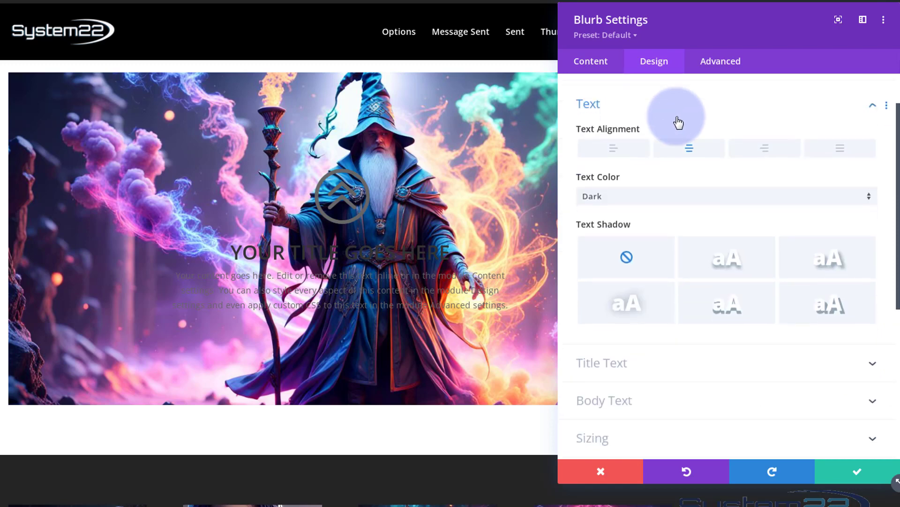
click(677, 192)
click(678, 197)
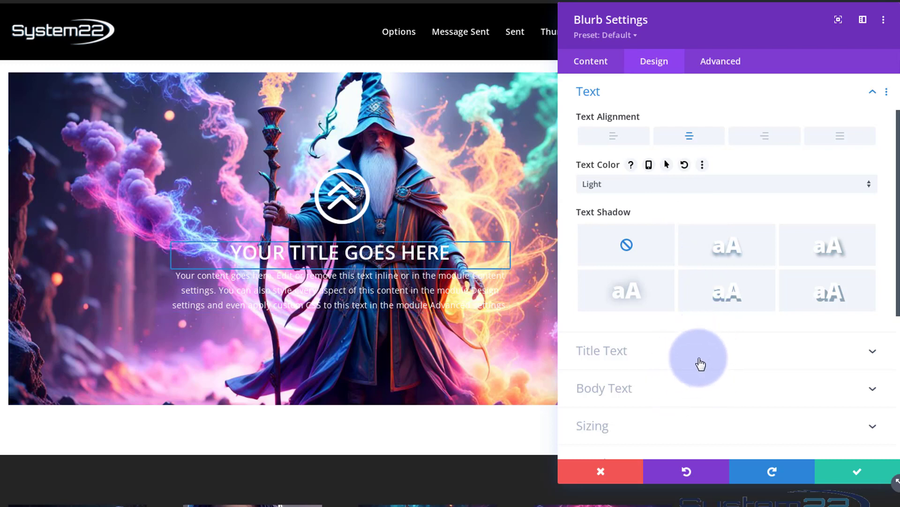
scroll(694, 291, up, 3)
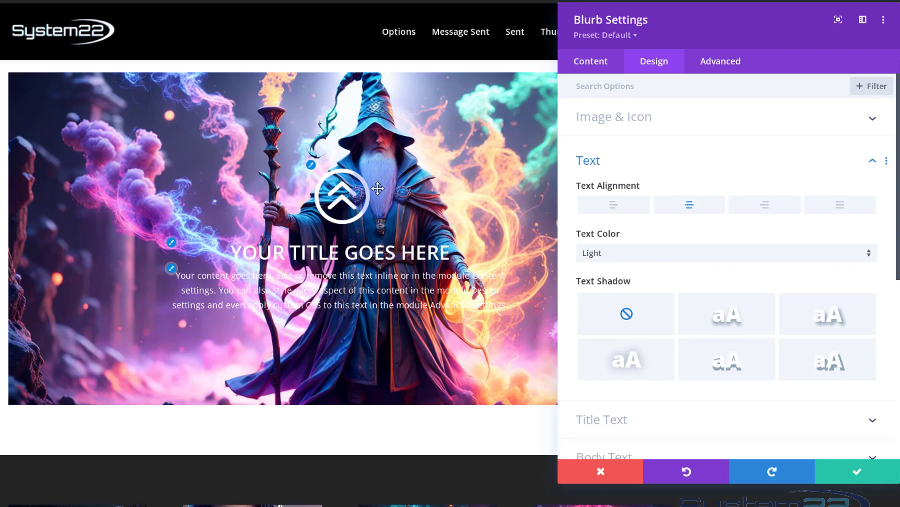
Step: Add custom CSS to the blurb's main element: "-webkit-backdrop-filter: blur(15px); backdrop-filter: blur(15px);"
drag(714, 30, 667, 13)
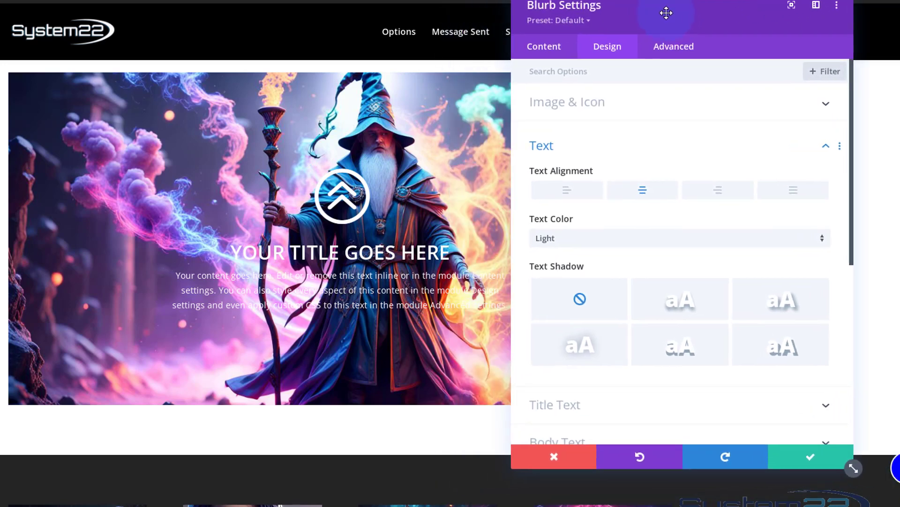
click(680, 47)
click(692, 140)
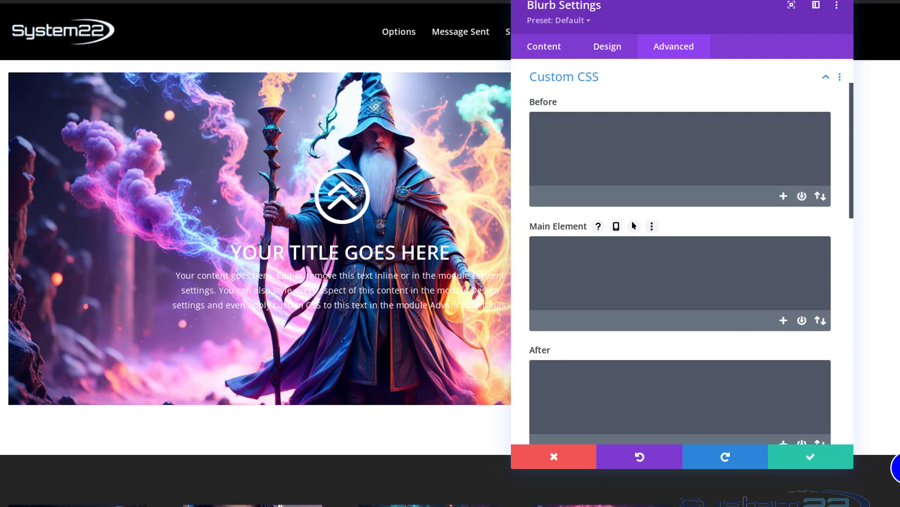
click(551, 250)
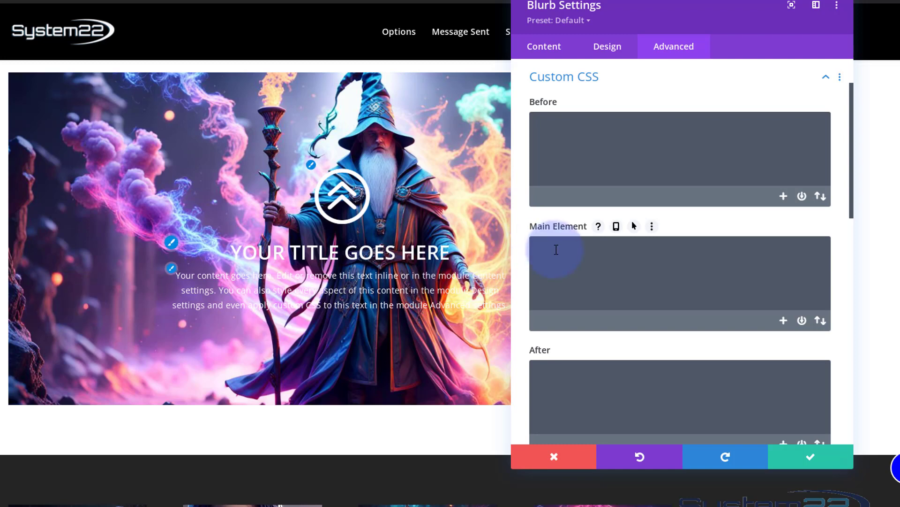
click(628, 303)
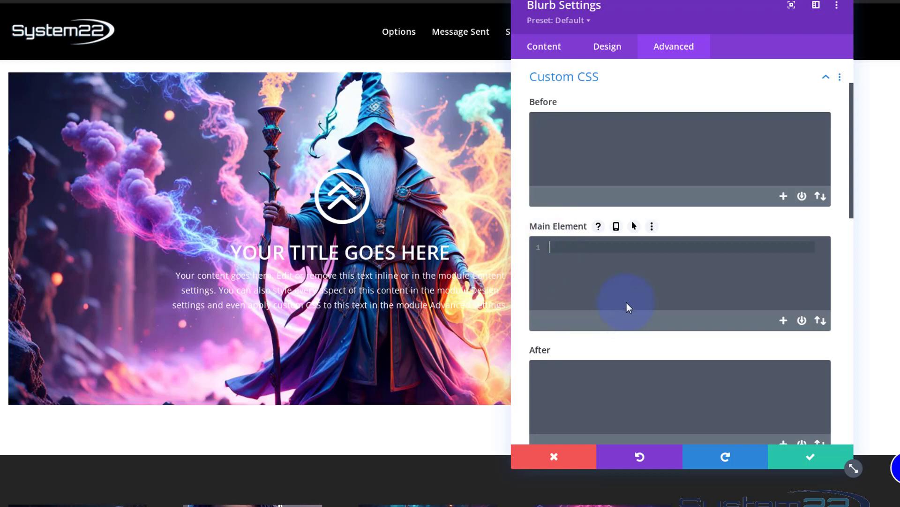
text(-webkit-backdrop-filter: blur(15px);   backdrop-filter: blur(15px);)
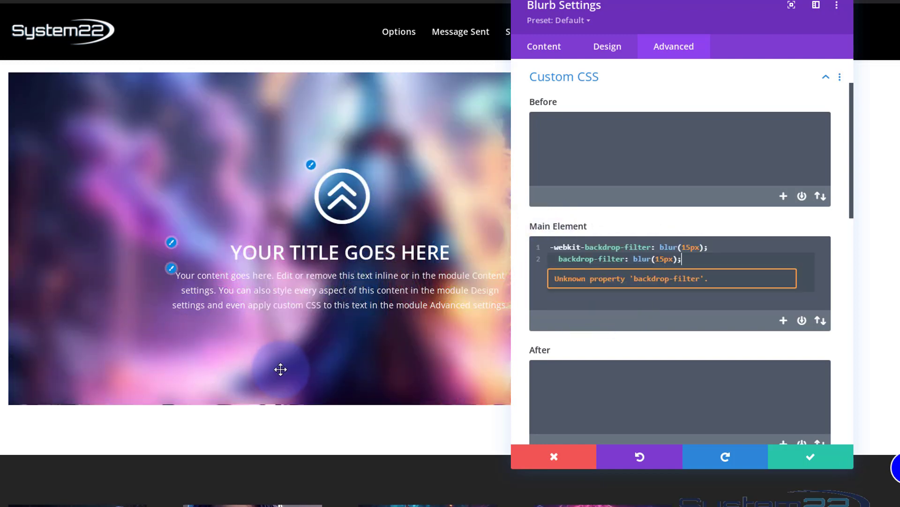
click(549, 326)
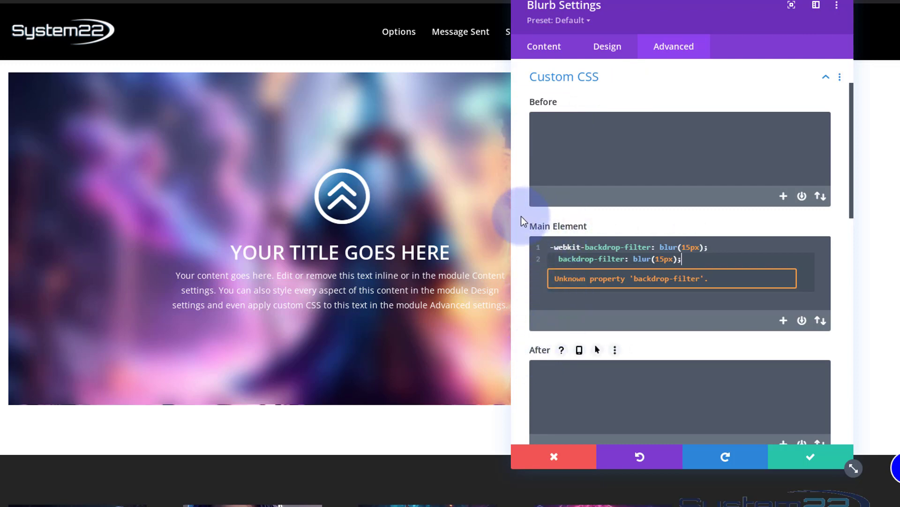
Step: Enable hover-state CSS for the blurb's main element and enter "-webkit-backdrop-filter: blur(0); backdrop-filter: blur(0);"
mouse_move(549, 224)
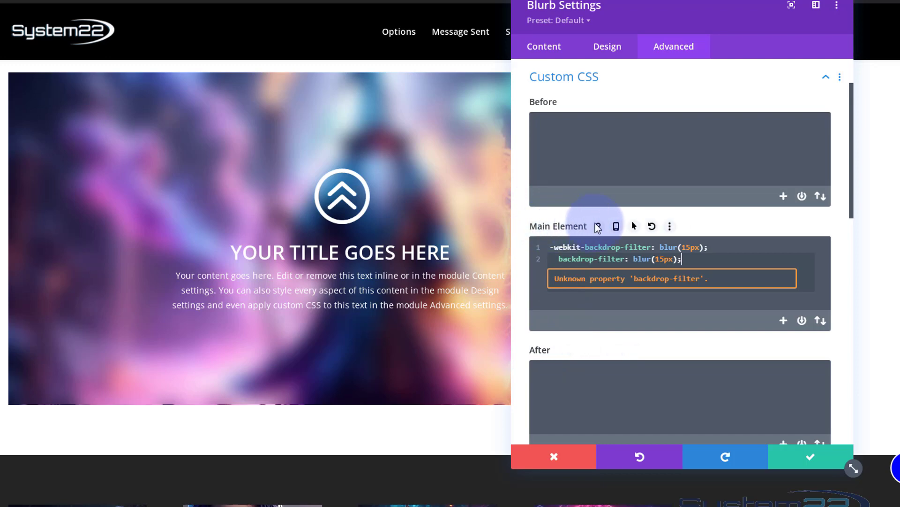
click(635, 229)
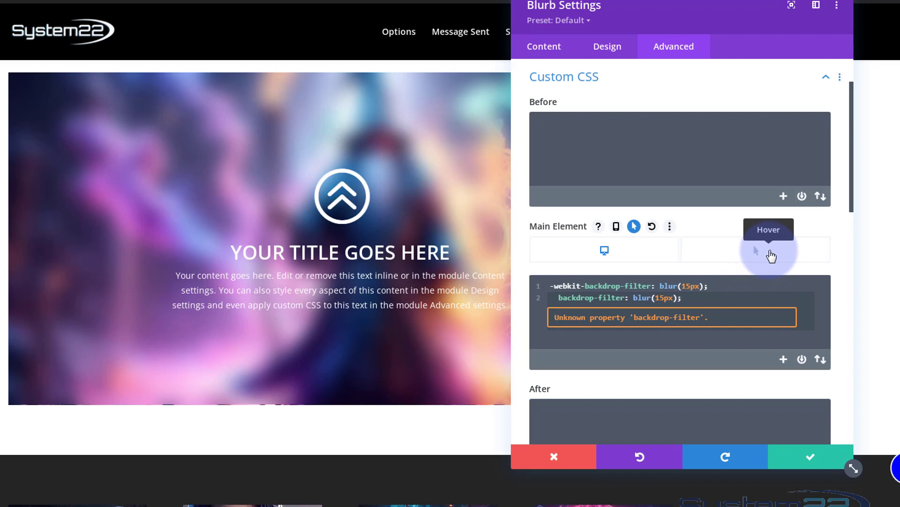
click(771, 256)
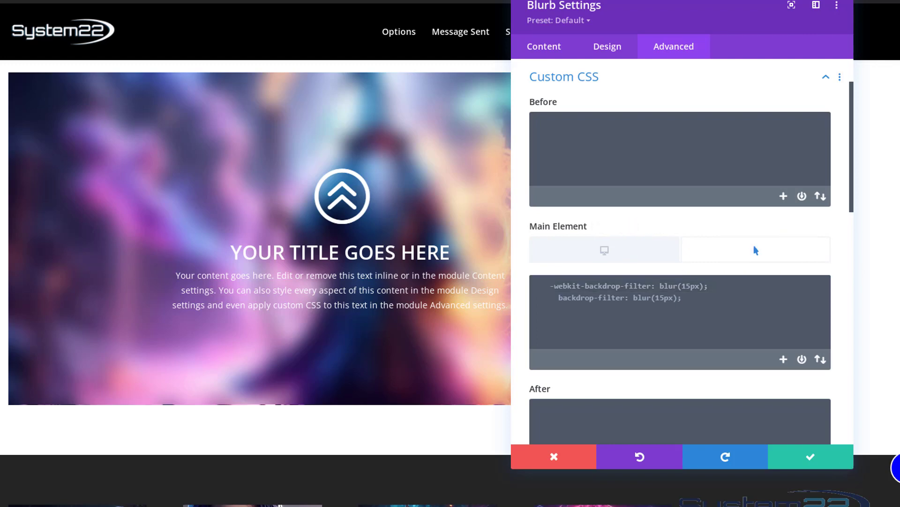
click(551, 285)
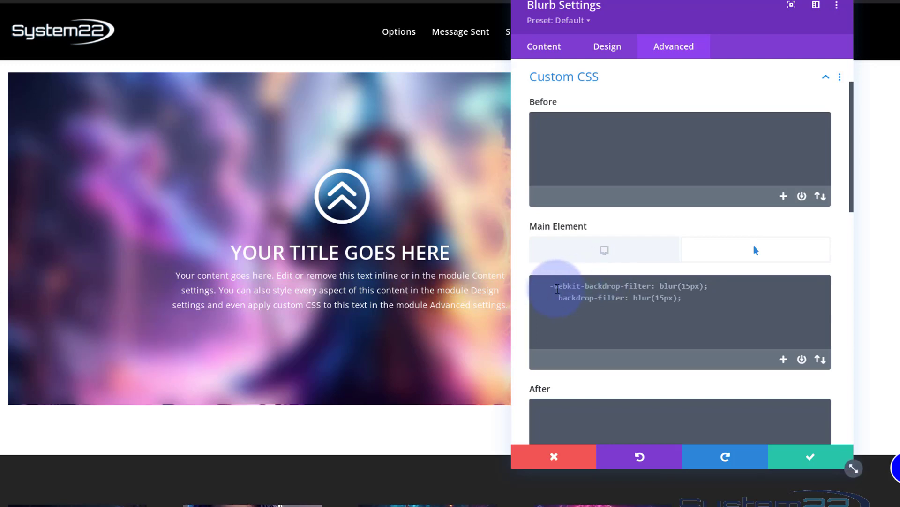
text(-webkit-backdrop-filter: blur(0);   backdrop-filter: blur(0);)
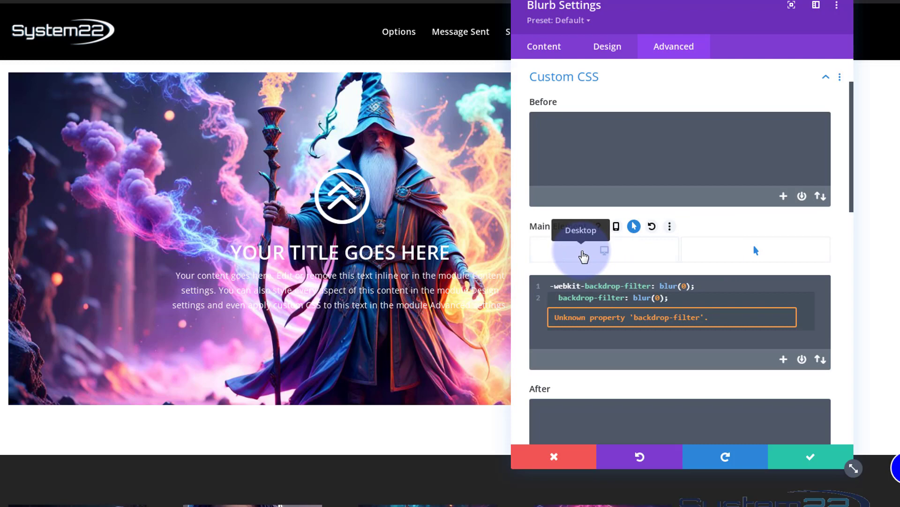
Step: Add "transition-duration: 2s;" after the blur declarations in the main element's desktop CSS
click(583, 257)
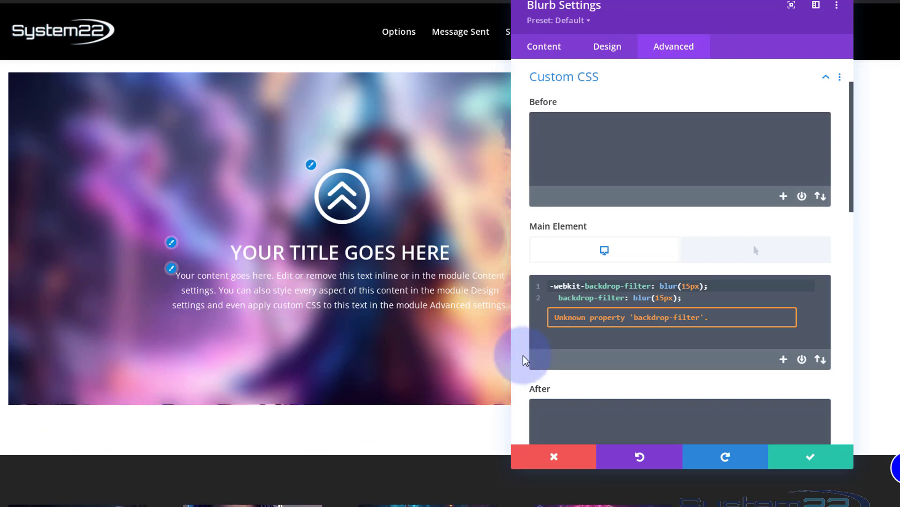
click(555, 342)
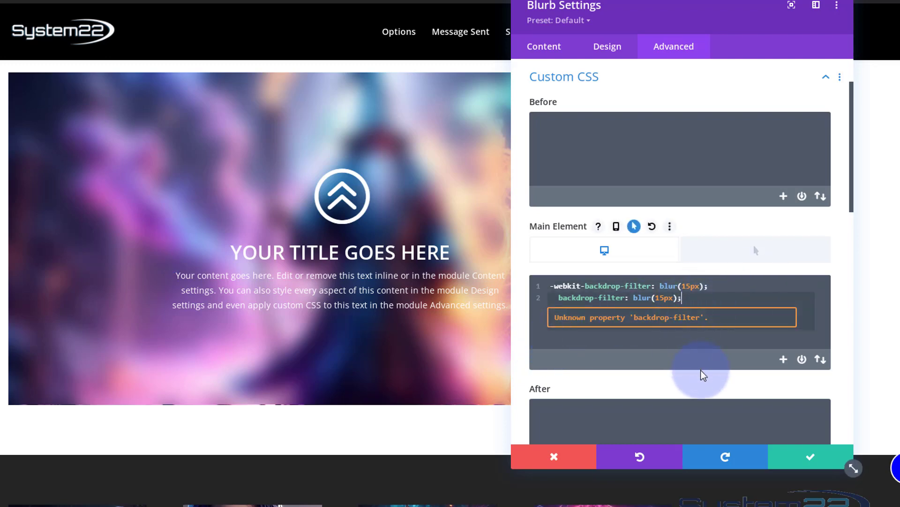
text(ransition-duration: 1.5s;)
click(683, 298)
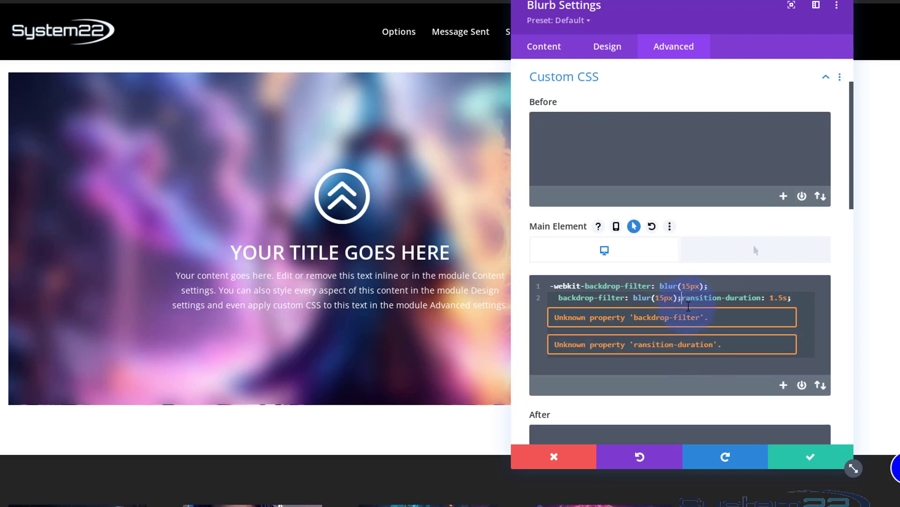
text(t)
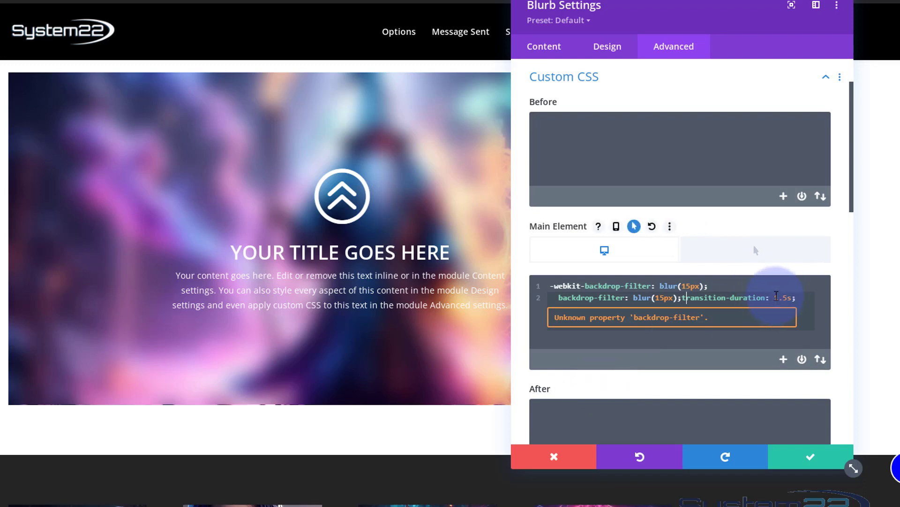
drag(776, 295, 787, 292)
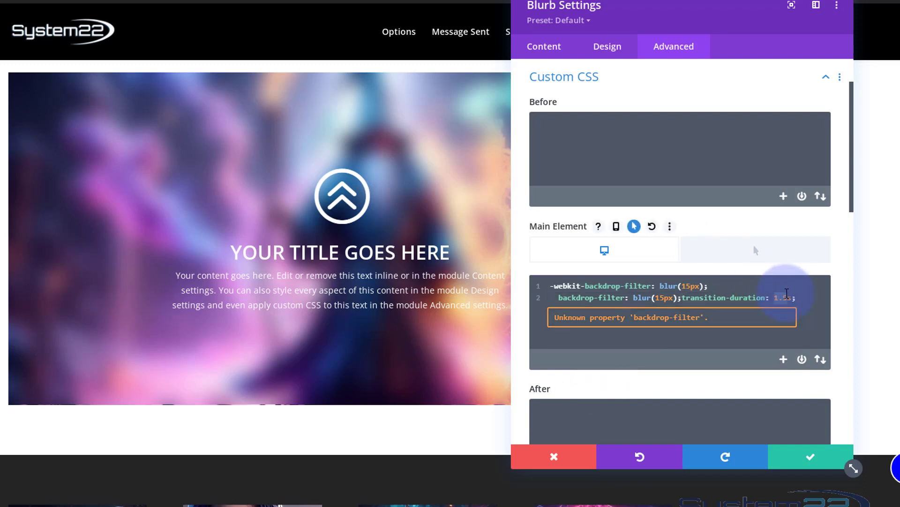
text(2)
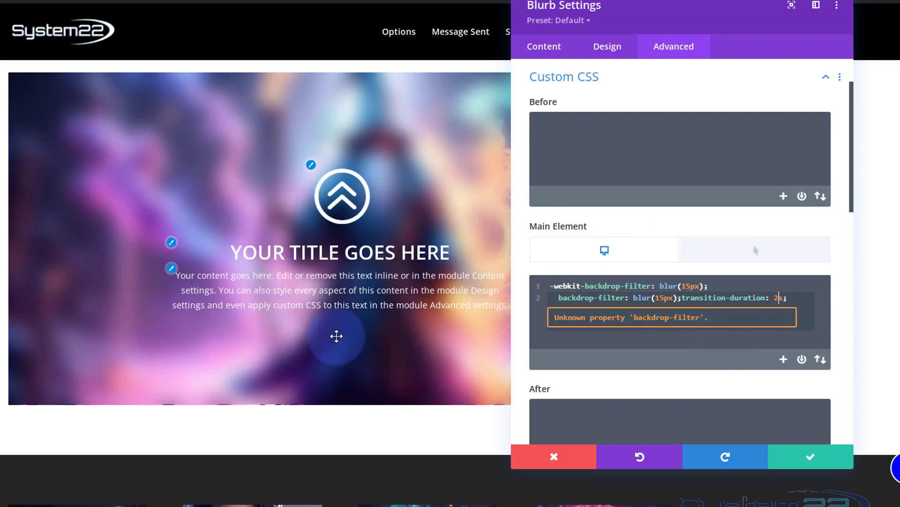
Step: Append "opacity:0;" to the main element's hover-state CSS
click(774, 258)
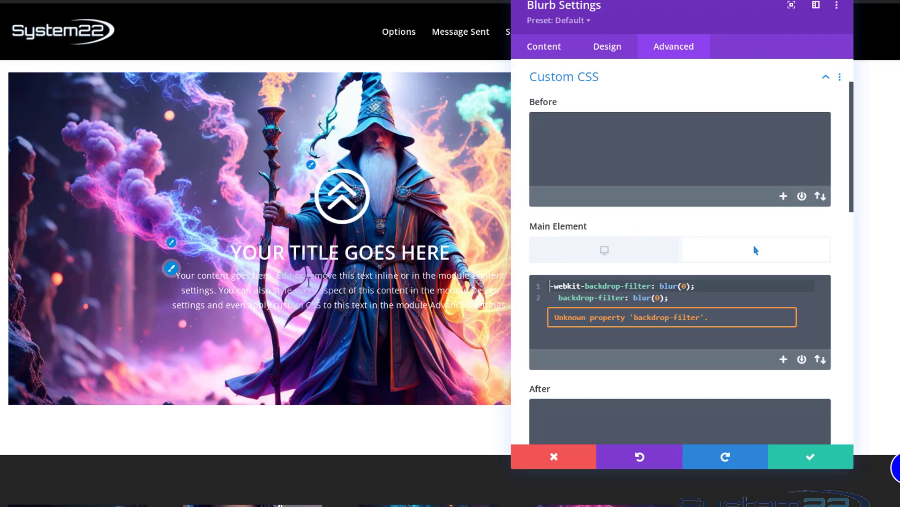
click(676, 292)
click(686, 298)
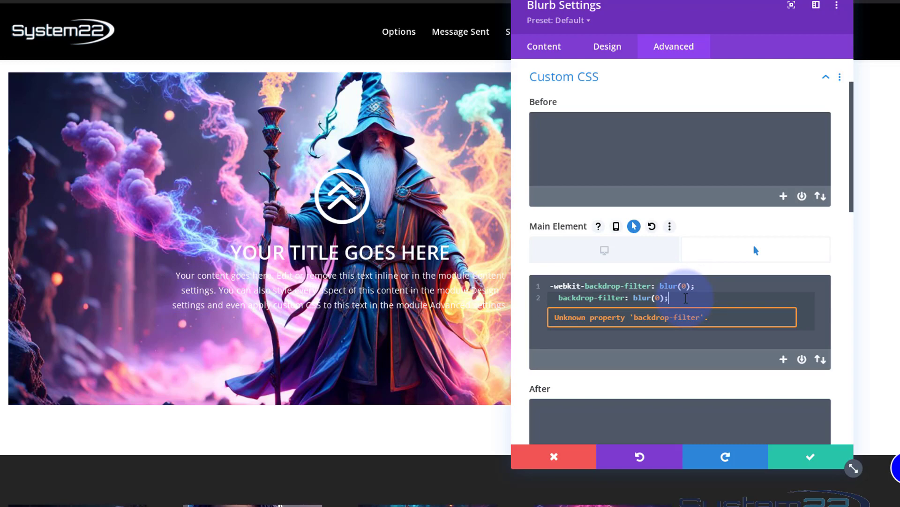
text(opacity:0)
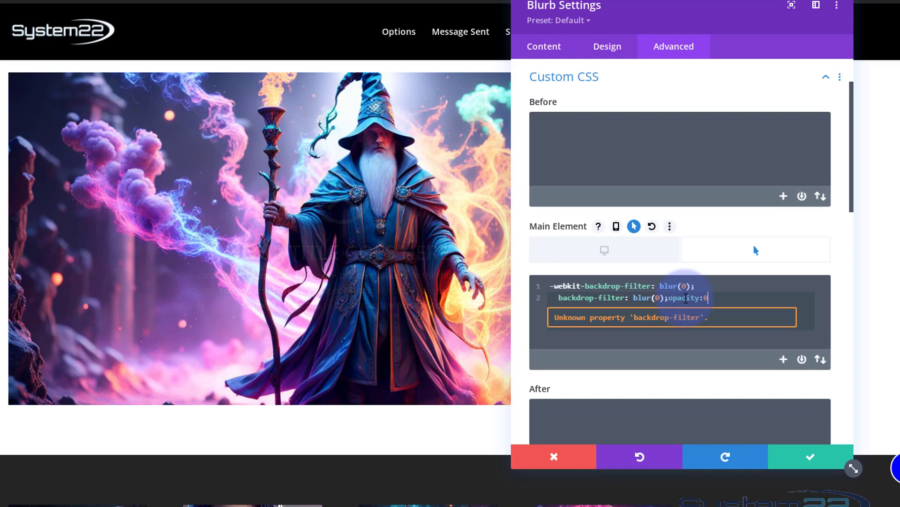
text(;)
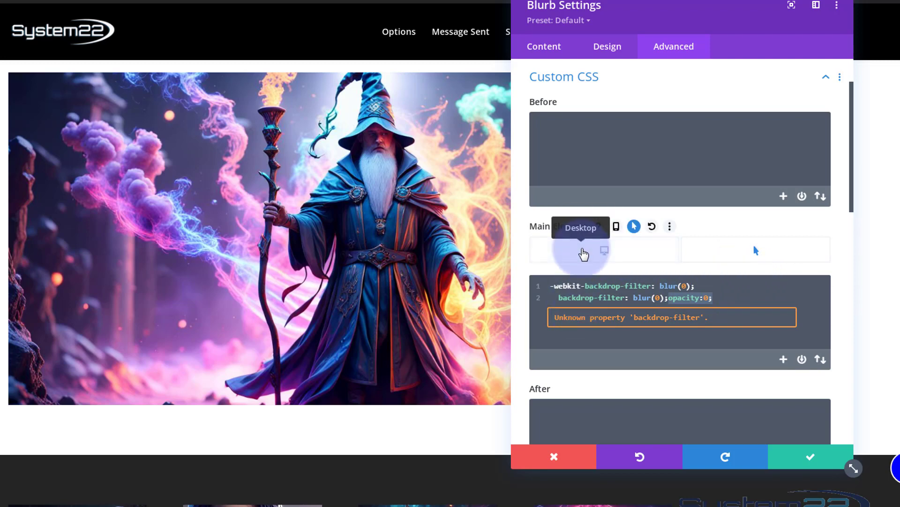
Step: Append "opacity:1;" after the transition duration in the blurb main element's desktop CSS
click(583, 252)
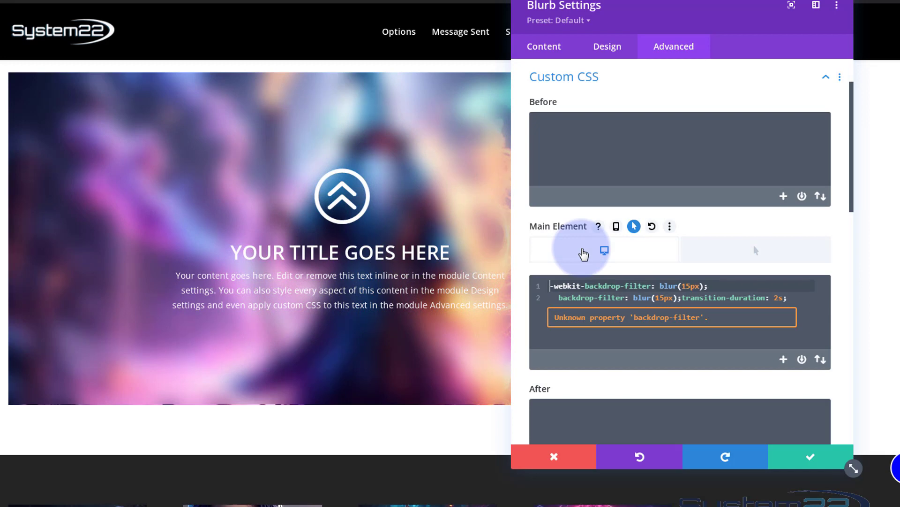
click(802, 297)
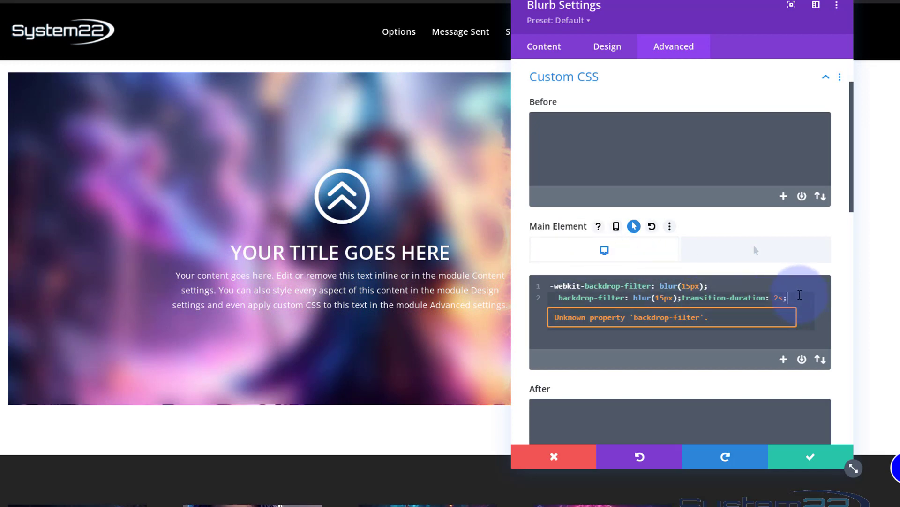
text(opacity:0;)
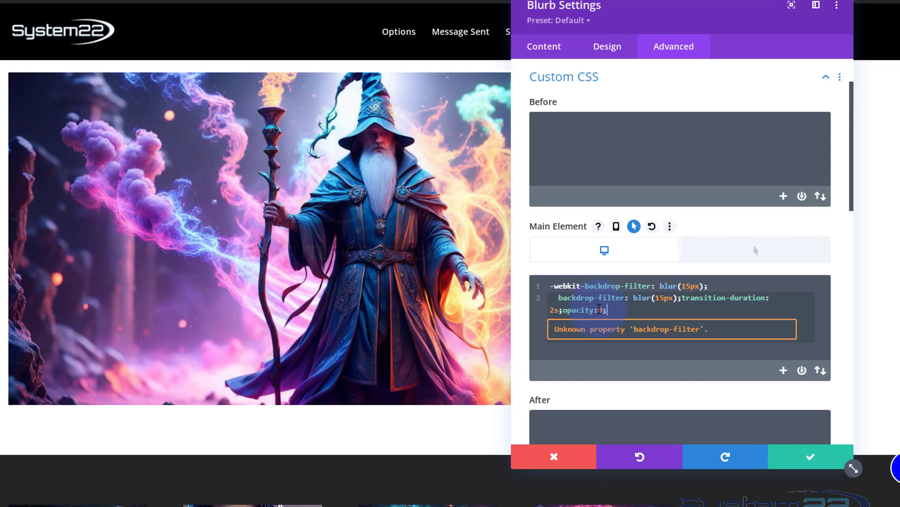
text(1)
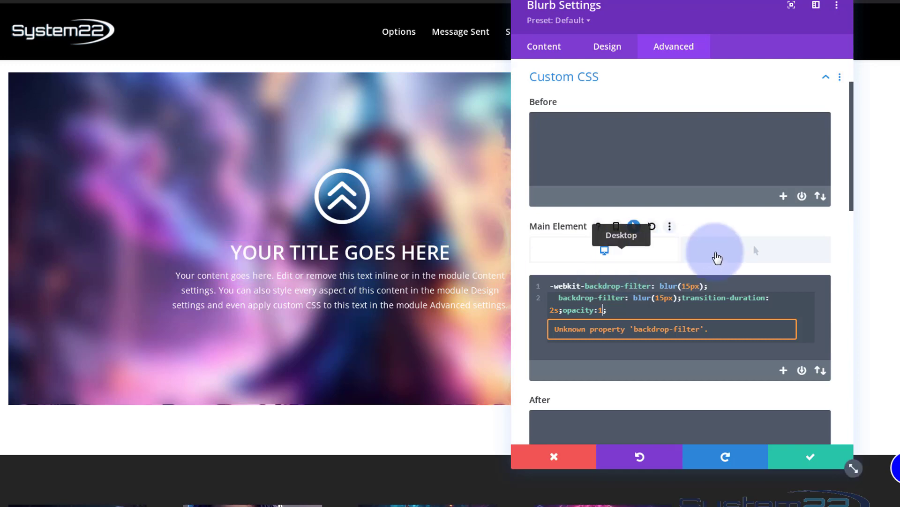
Step: Check the main element's hover-state CSS, save the blurb settings, and save the page as a draft
click(739, 256)
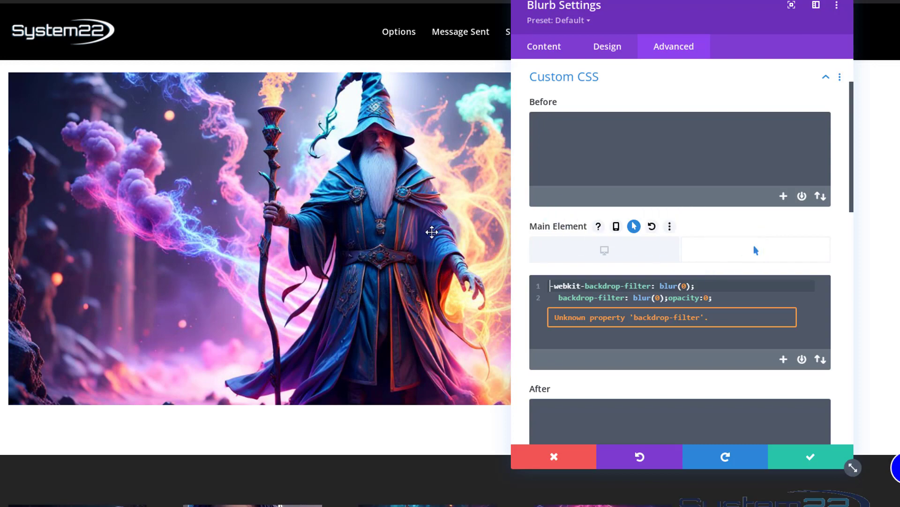
click(821, 465)
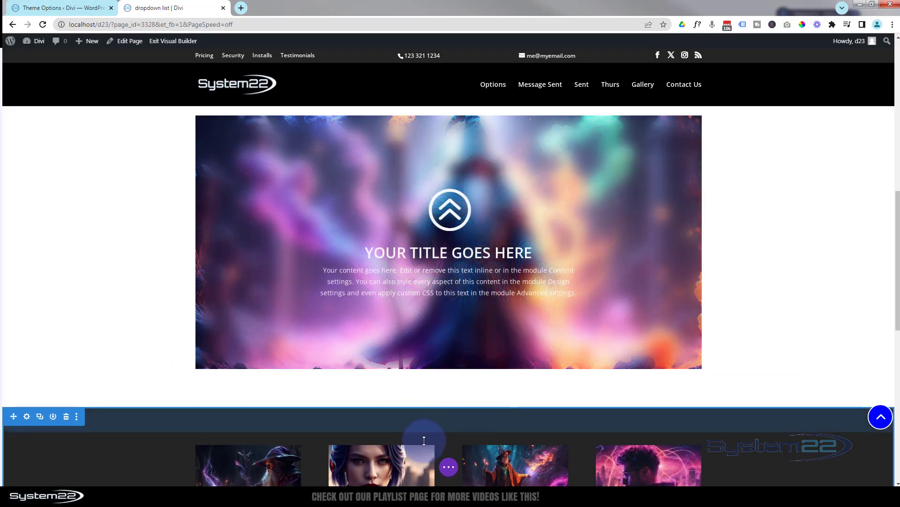
click(449, 467)
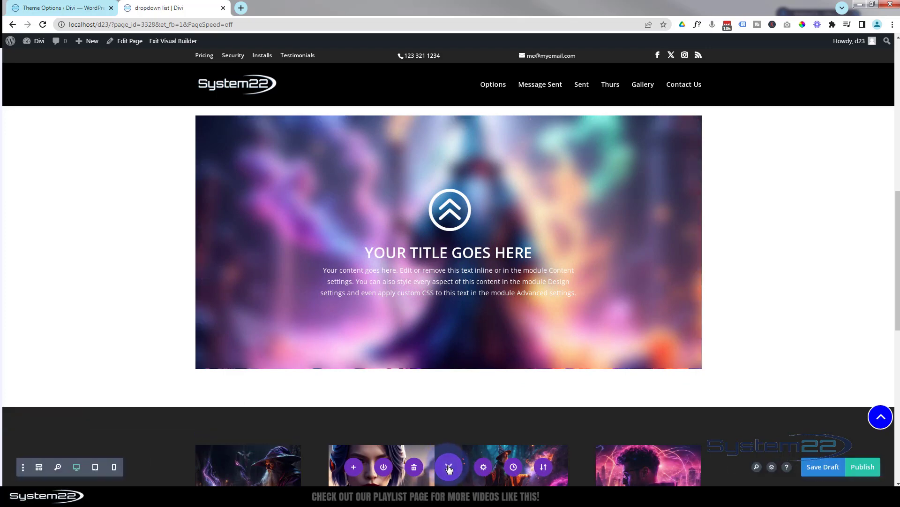
click(820, 467)
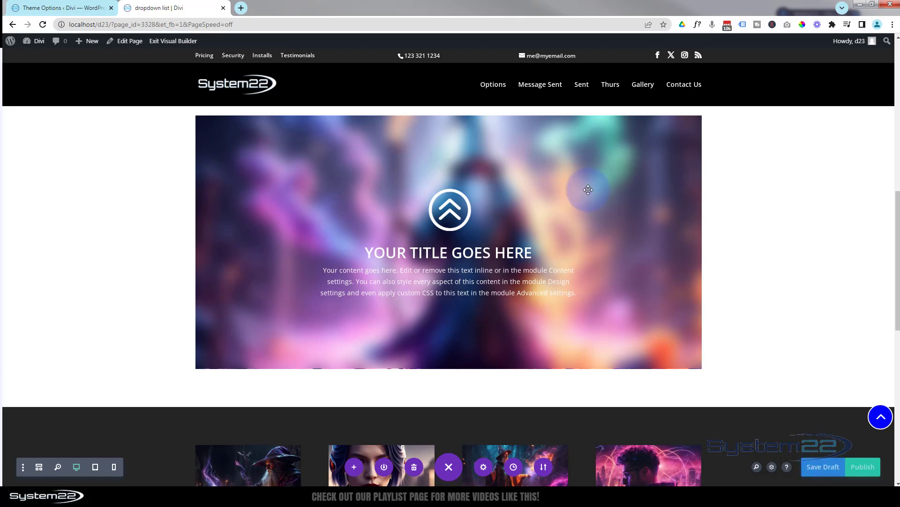
Step: Exit the Visual Builder and view the large wizard-image blurb on the front-end page
click(190, 41)
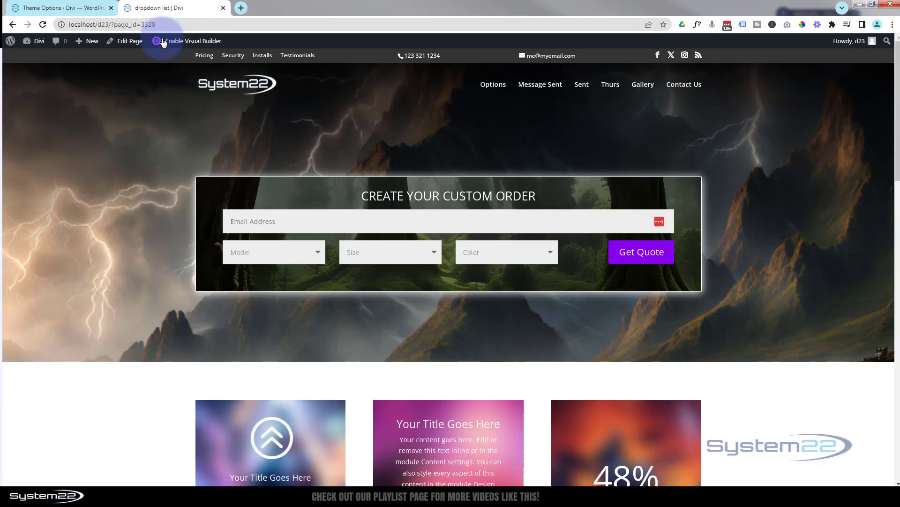
scroll(88, 274, down, 6)
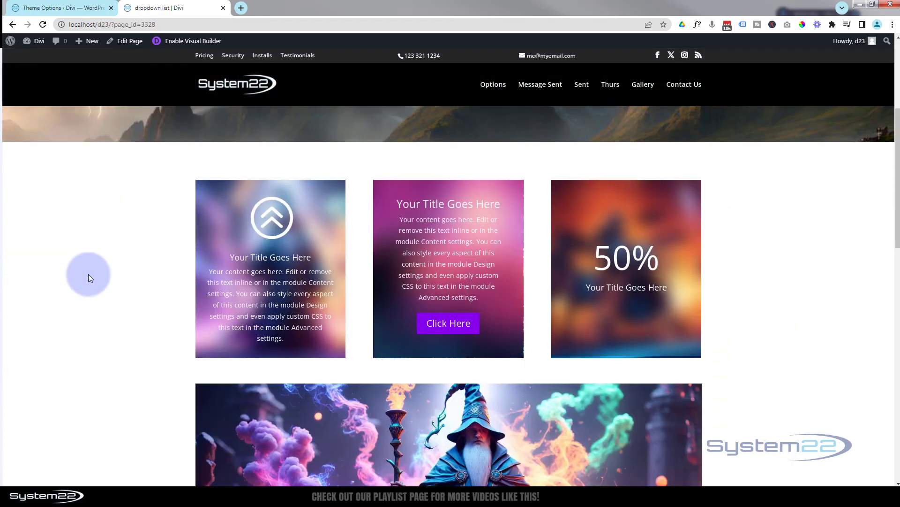
scroll(88, 274, down, 3)
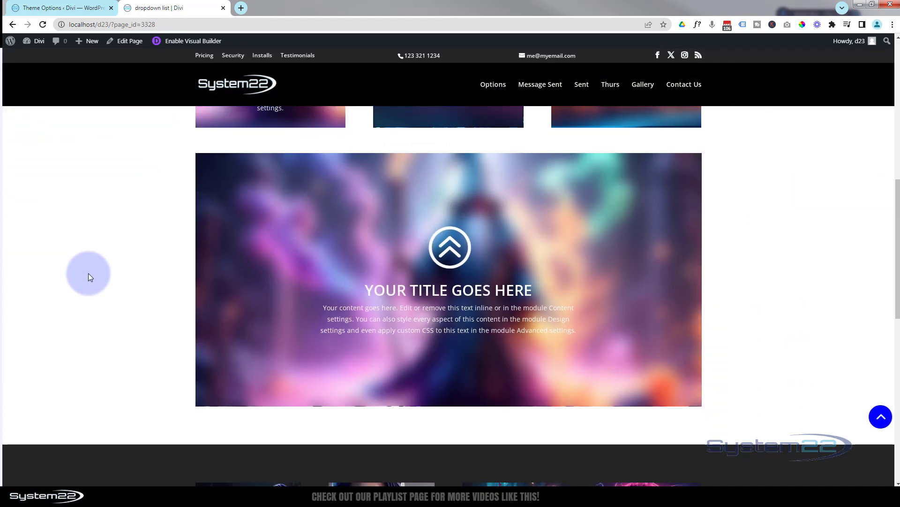